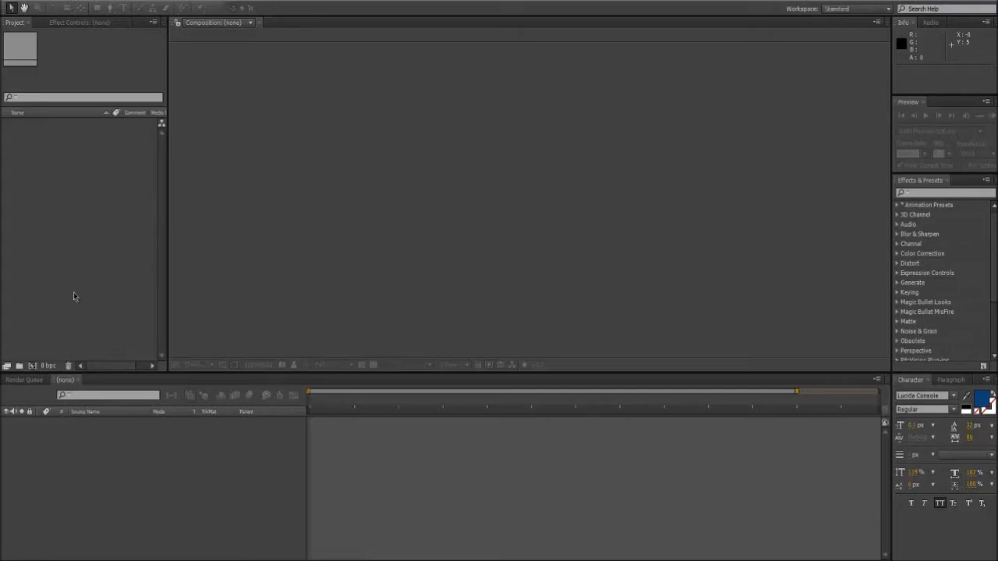
- Create a new composition using the HDV/HDTV 720 29.97 preset and the default name
left_click(32, 365)
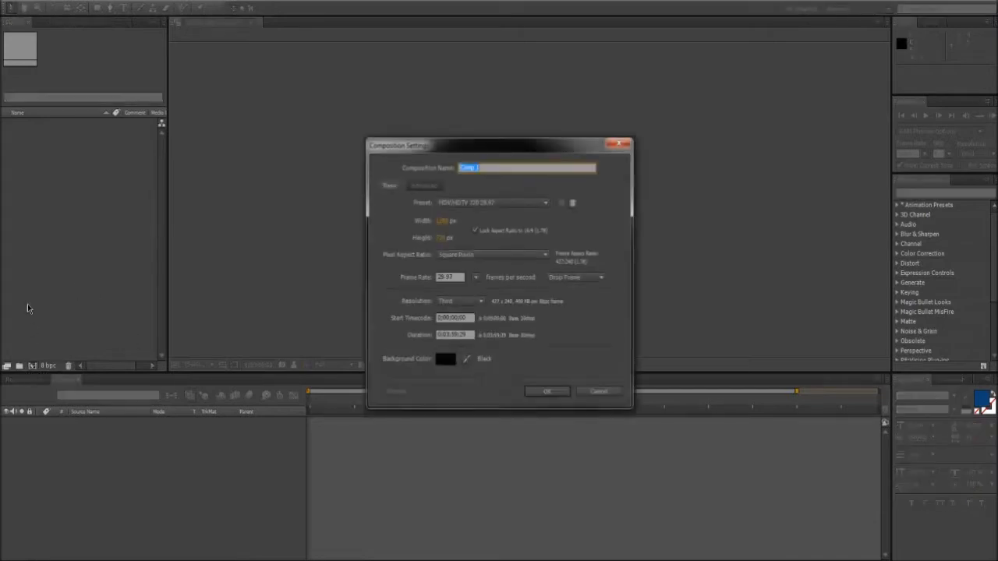
left_click(559, 395)
left_click_drag(326, 398, 378, 422)
- Import the clip Now That's an Ace! Mw2!.mp4 and delete it from the project
left_click(13, 3)
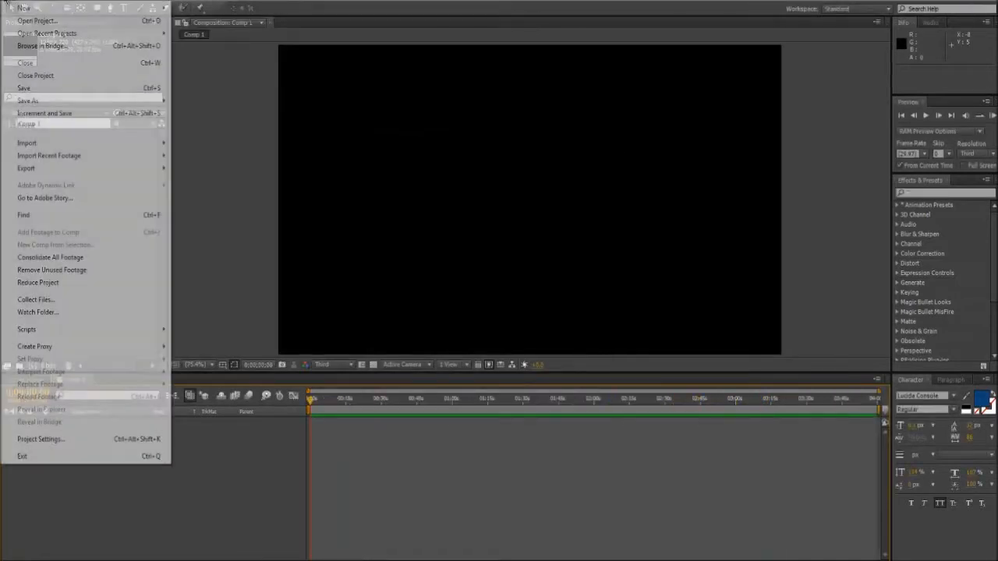
mouse_move(60, 138)
left_click(196, 138)
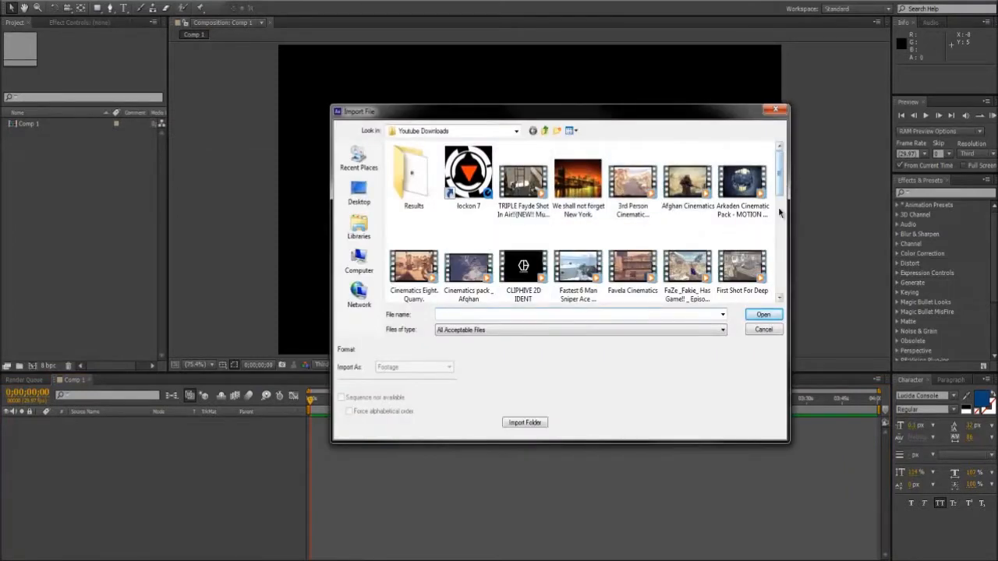
left_click_drag(778, 172, 778, 231)
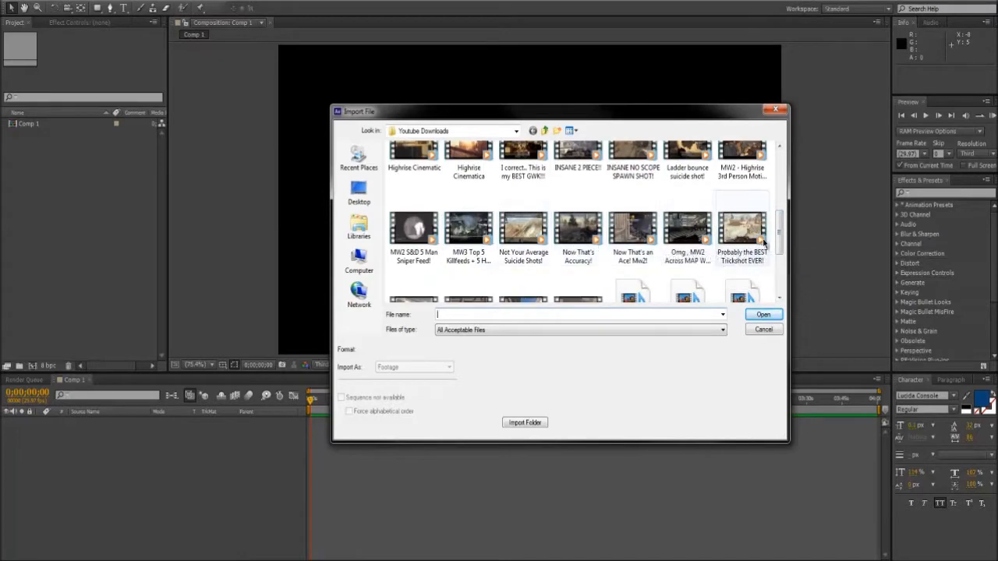
double_click(632, 230)
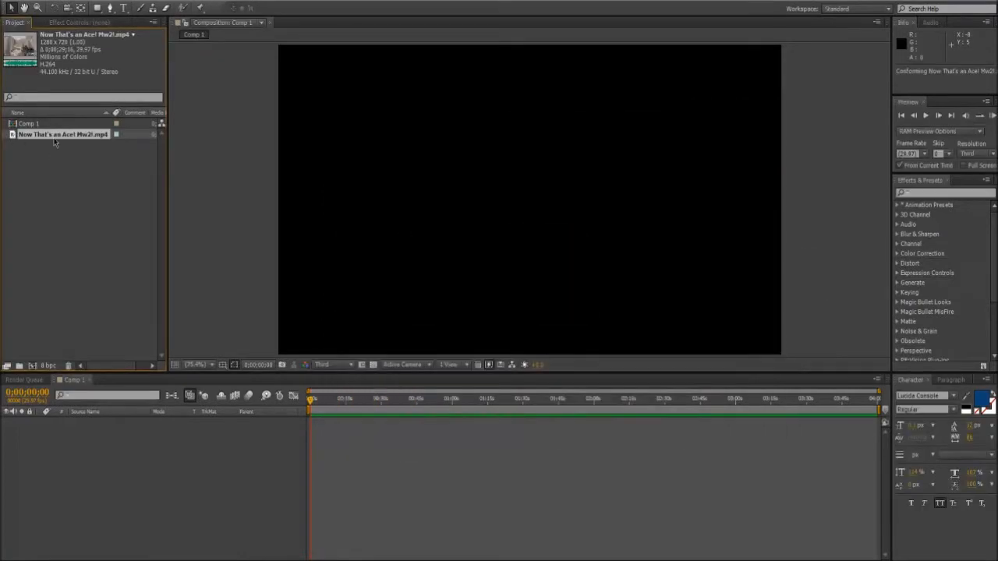
key("Delete")
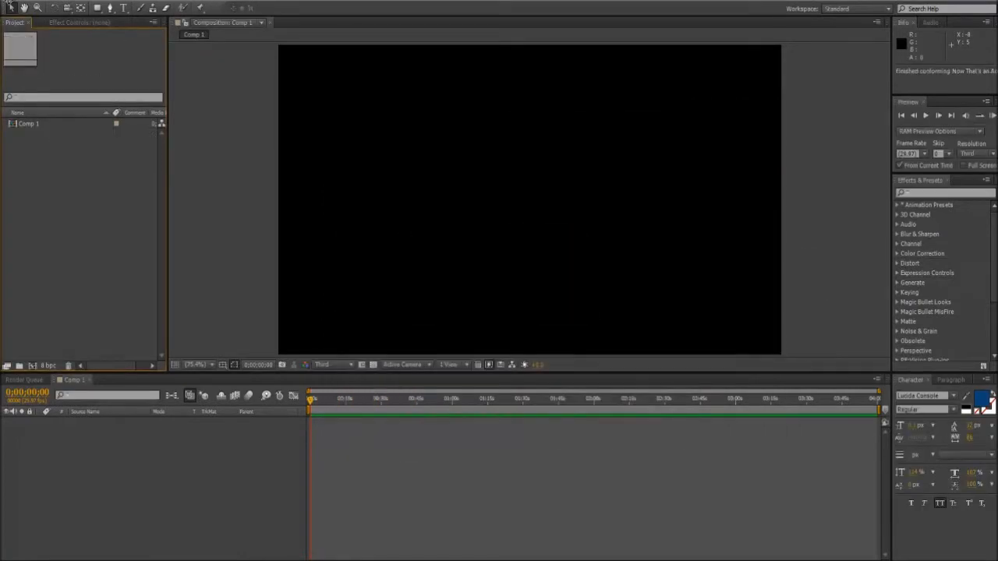
- Import the clip vGWKz quari.mp4 and place it in Comp 1's timeline
left_click(9, 8)
mouse_move(48, 145)
left_click(234, 143)
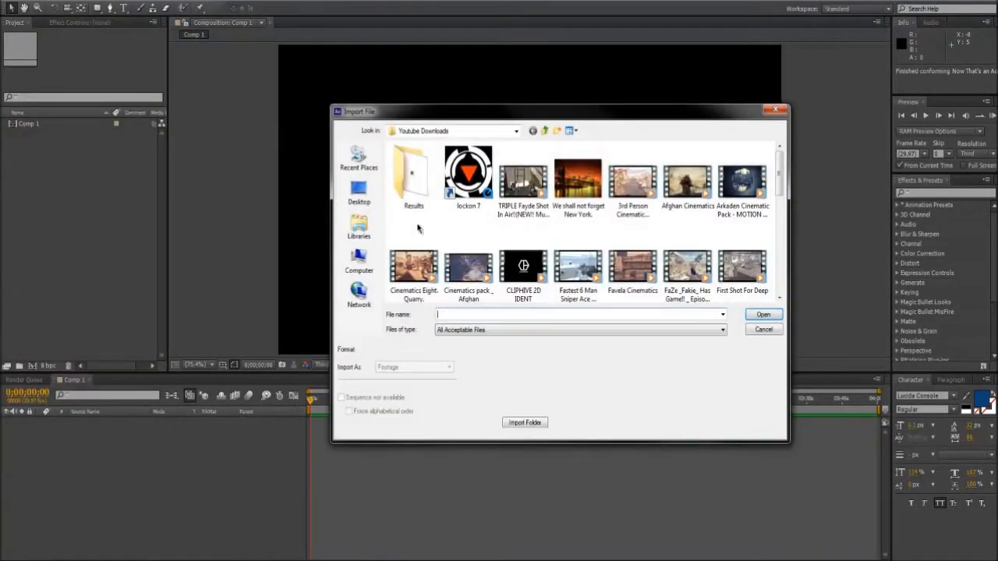
left_click_drag(778, 194, 778, 273)
double_click(742, 237)
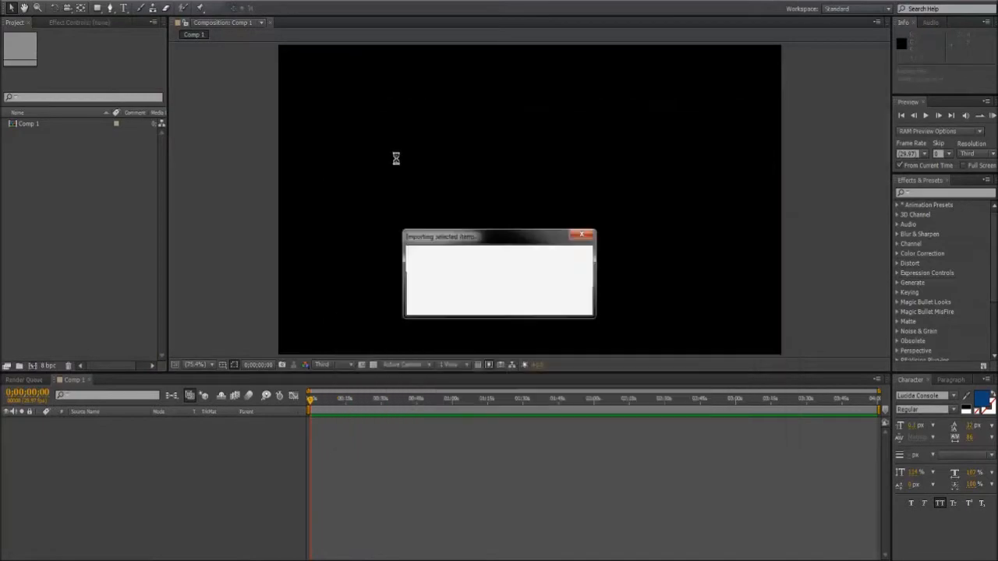
left_click_drag(42, 151, 47, 424)
left_click(330, 399)
left_click_drag(329, 409, 290, 431)
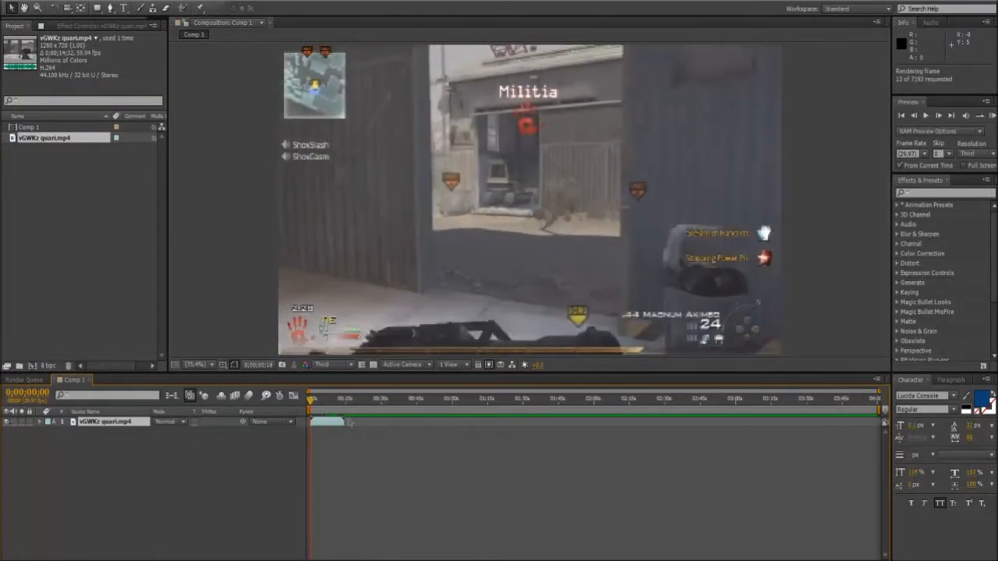
- Set Comp 1's viewer resolution to Half and preview the gameplay clip from the start
left_click(337, 365)
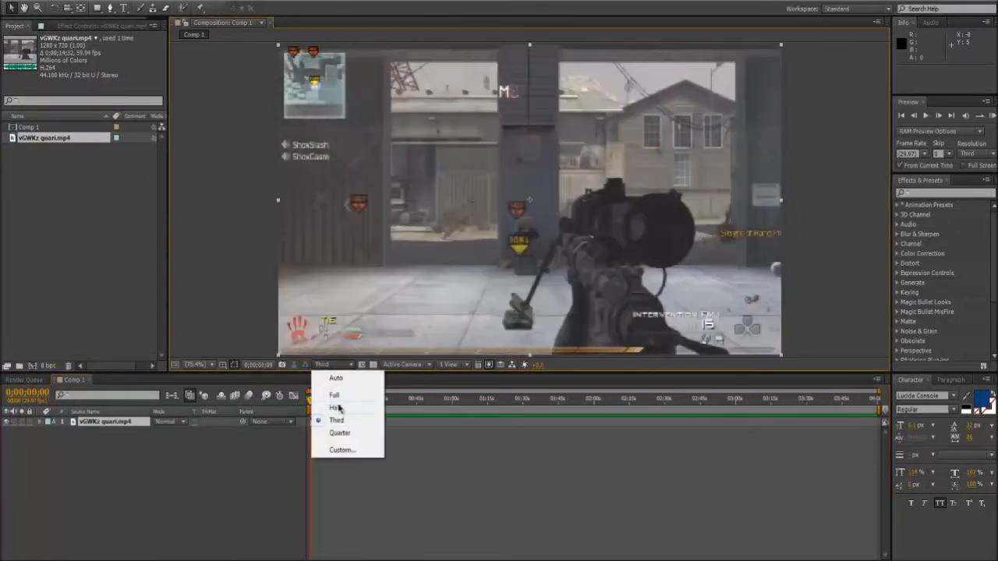
left_click(340, 410)
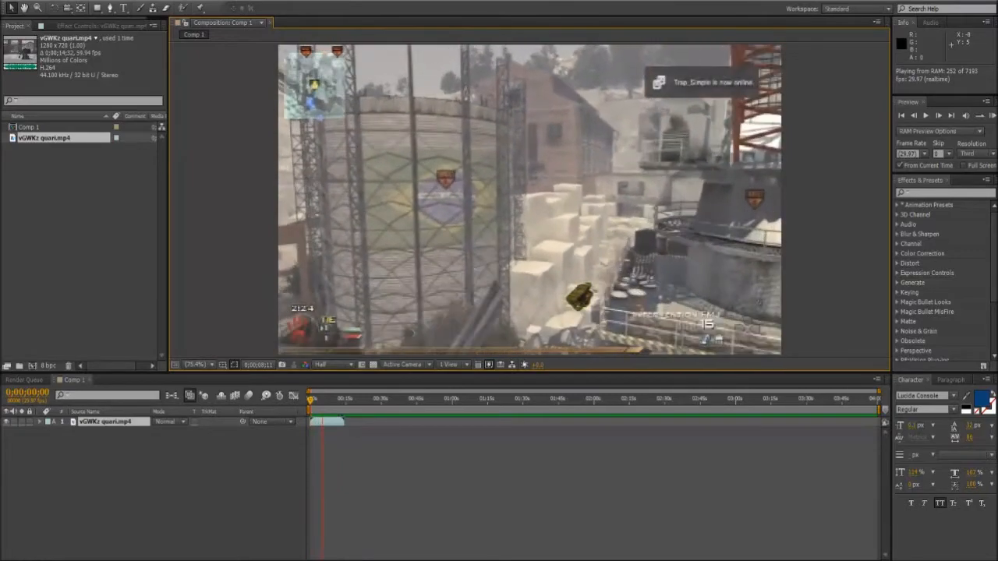
key("space")
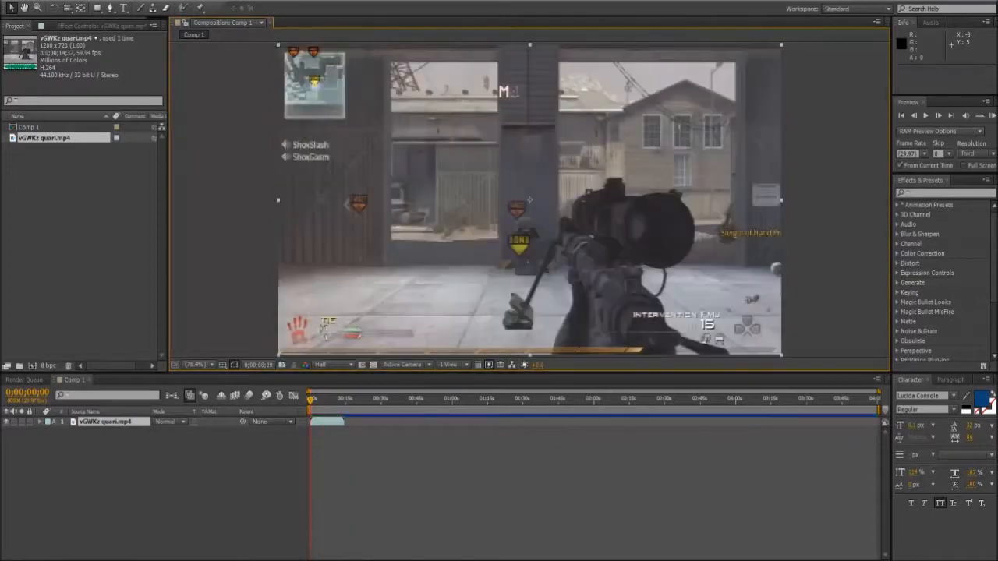
left_click_drag(316, 399, 311, 404)
- Create a composition named Wiggle bar and place Comp 1 in its timeline
right_click(70, 300)
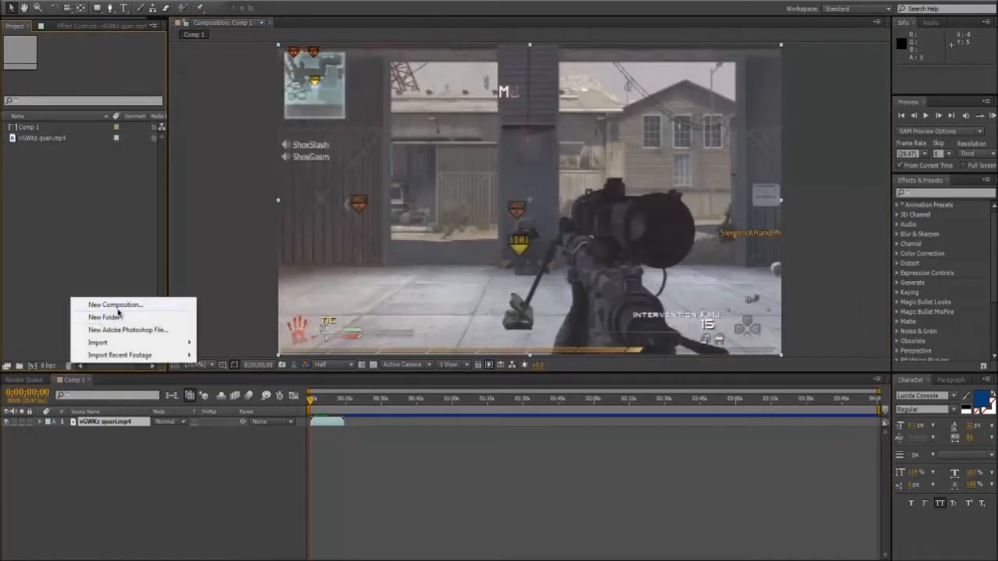
left_click(101, 305)
type("Wiggle ba")
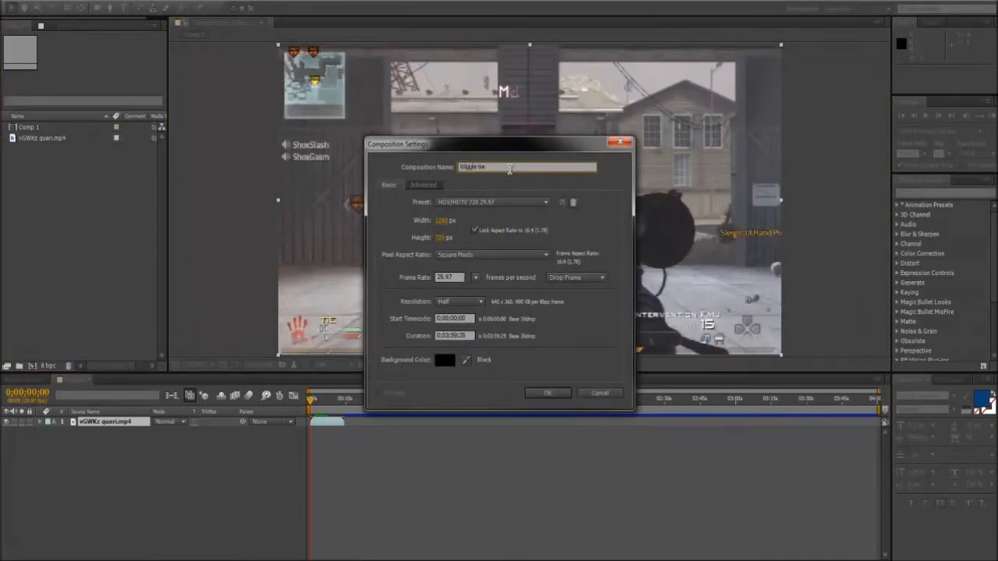
type("r")
key("Return")
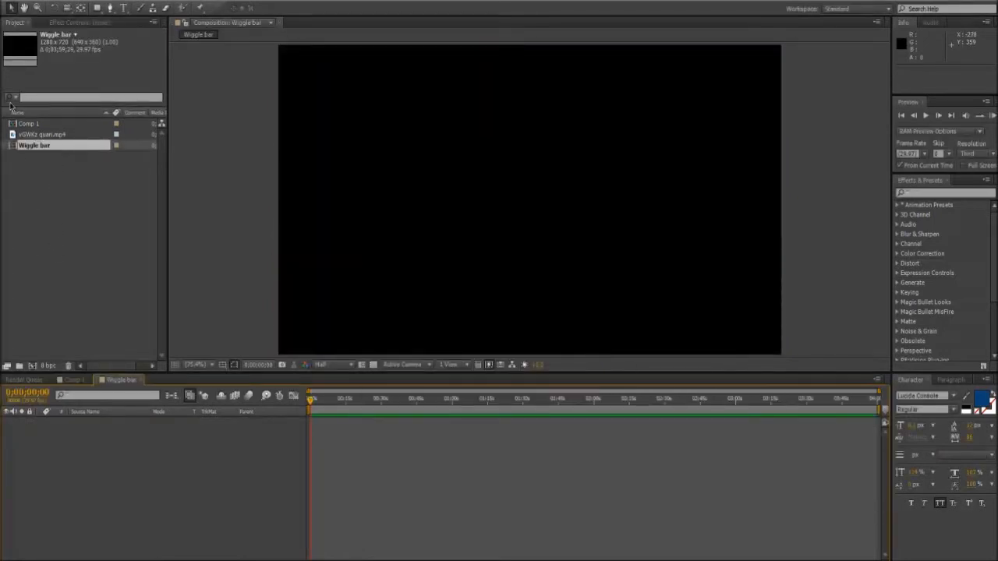
left_click(31, 124)
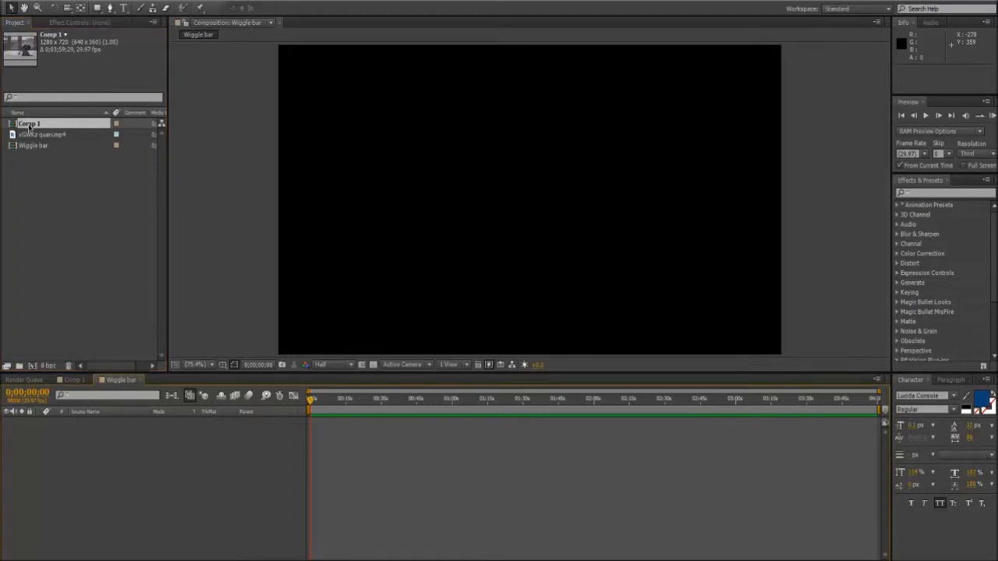
left_click_drag(31, 124, 46, 450)
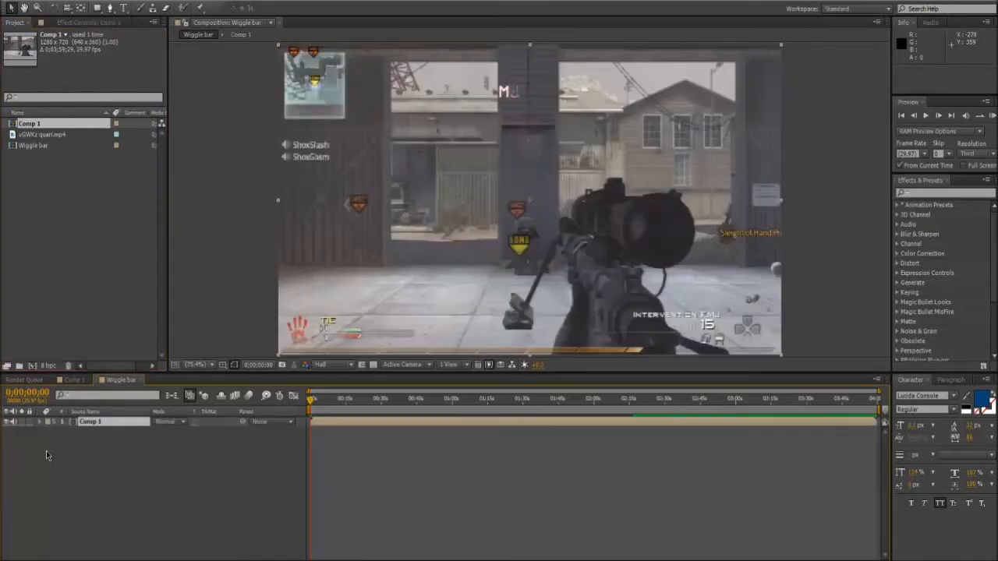
- Open Comp 1, end its work area near the clip's end at 0;00;14;10, and return to the Wiggle bar composition
left_click_drag(313, 400, 346, 408)
double_click(319, 421)
key("n")
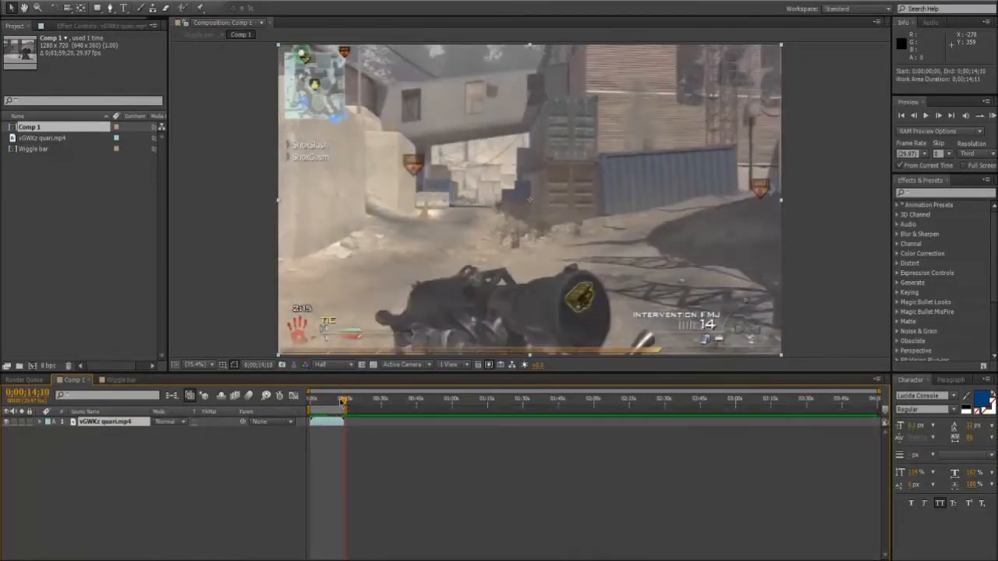
left_click(322, 402)
mouse_move(322, 402)
left_mouse_down()
mouse_move(390, 411)
mouse_move(309, 409)
left_mouse_up()
left_click(121, 380)
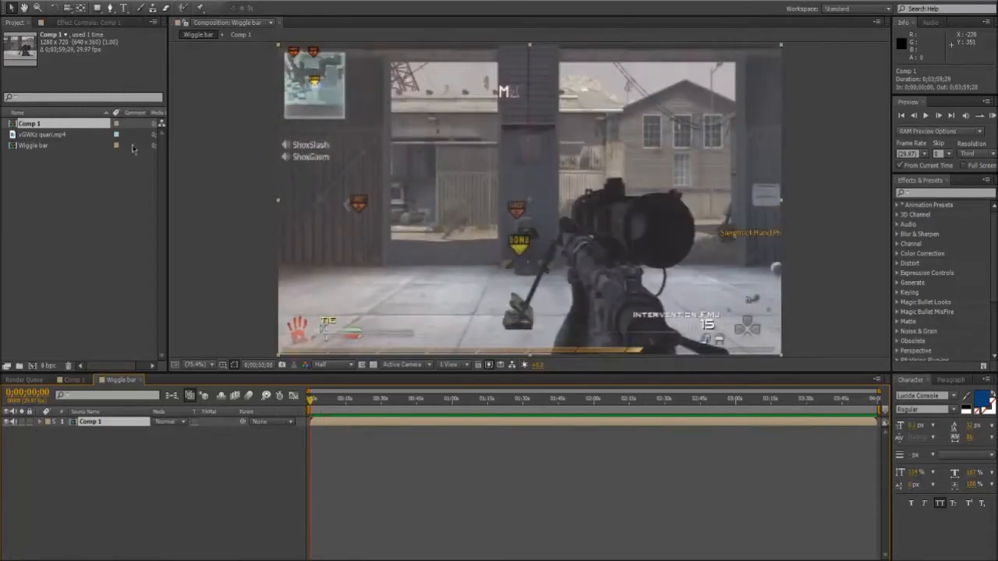
- Add an adjustment layer to Wiggle bar, start searching for an effect, and delete the layer
left_click(85, 1)
mouse_move(101, 8)
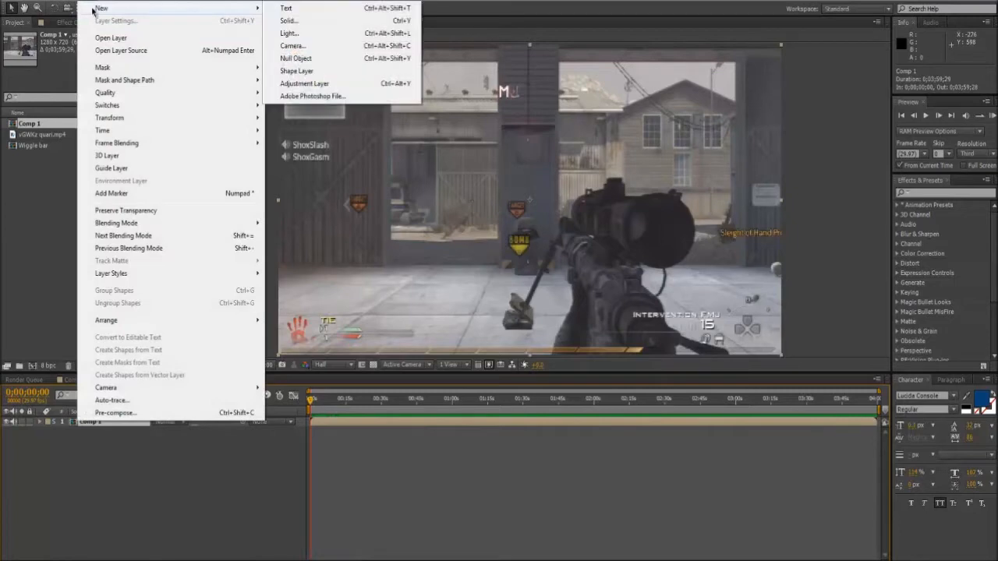
left_click(321, 88)
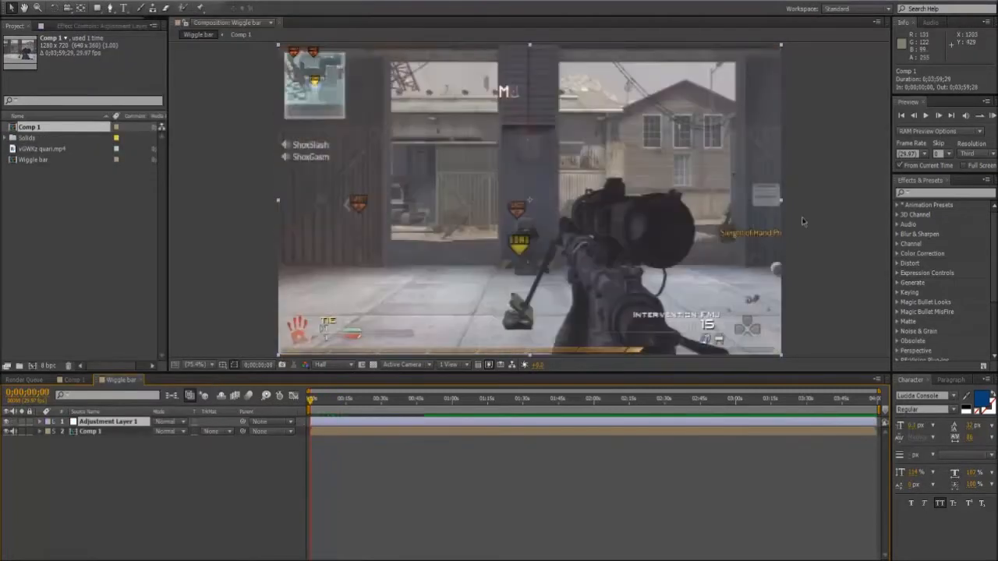
left_click(896, 213)
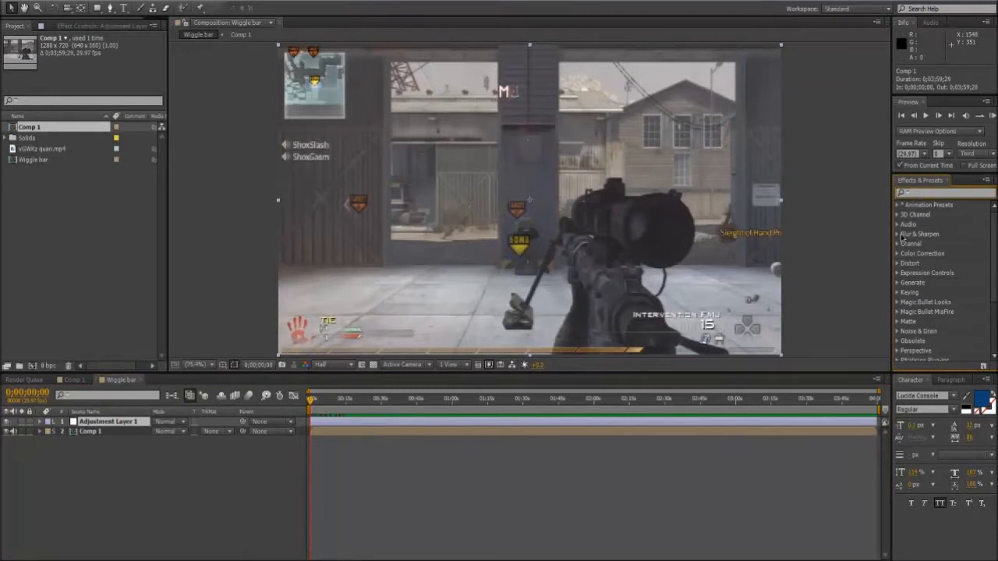
type("b")
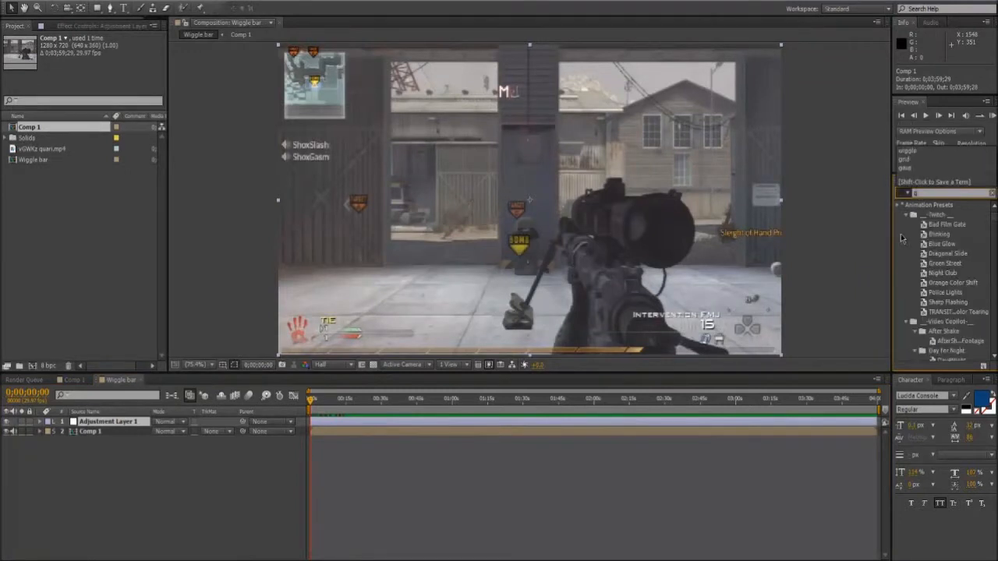
type("rid")
key("BackSpace")
key("BackSpace")
key("BackSpace")
key("BackSpace")
left_click(369, 425)
key("Delete")
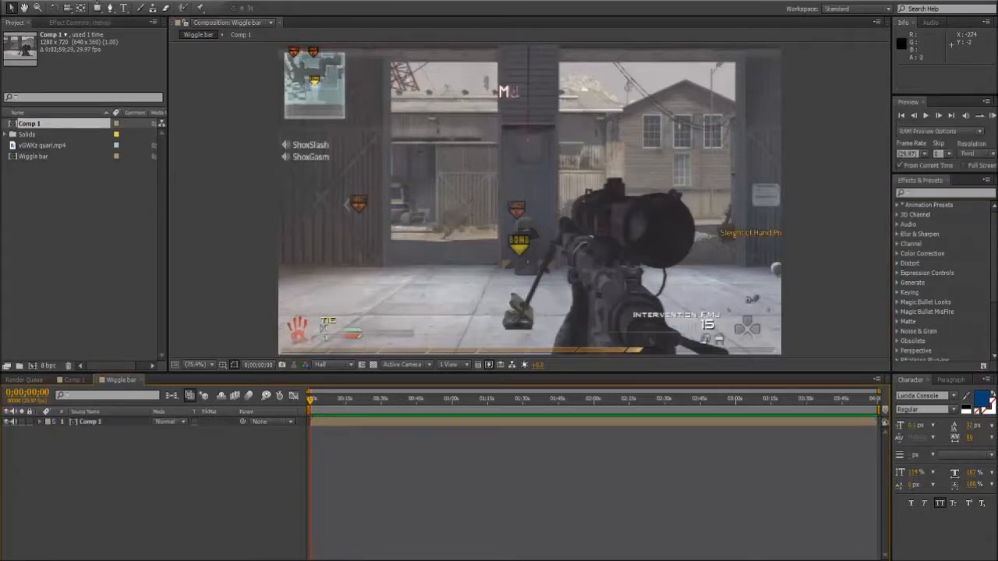
- Add a black solid layer at the full composition size above Comp 1 in Wiggle bar
left_click(86, 1)
mouse_move(100, 9)
left_click(285, 23)
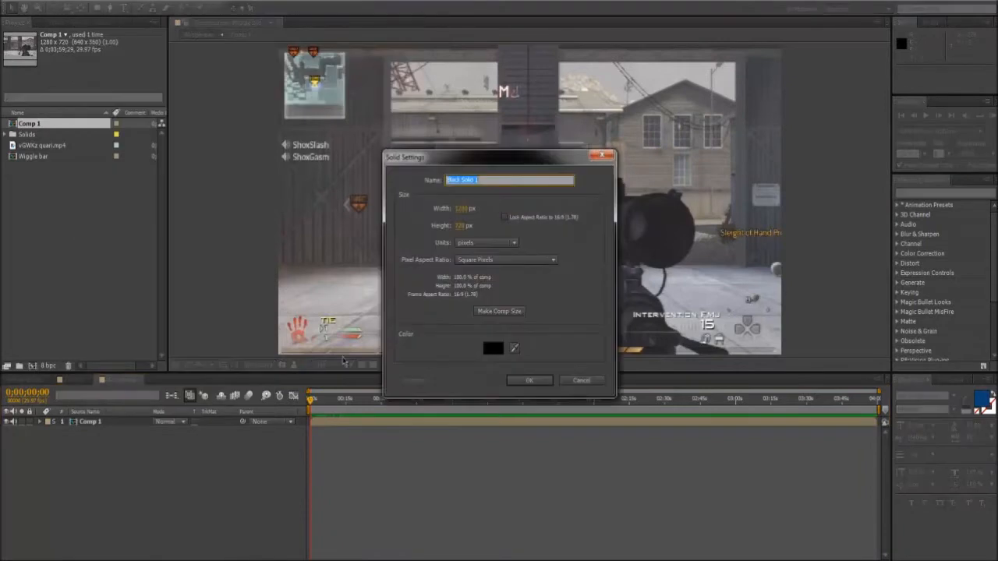
left_click(528, 379)
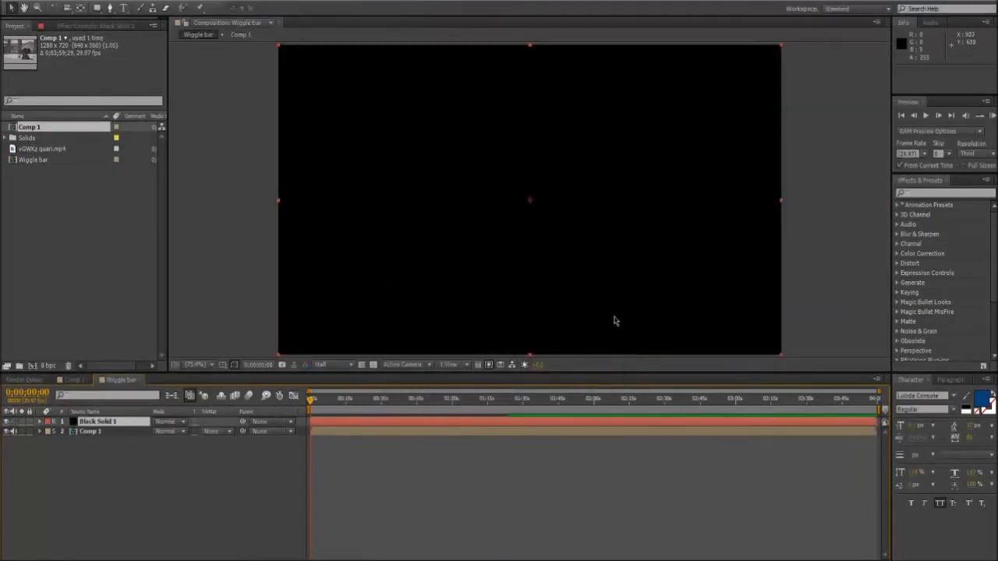
- Find the CC Jaws effect and apply it to the black solid
left_click(927, 195)
type("cc jaws")
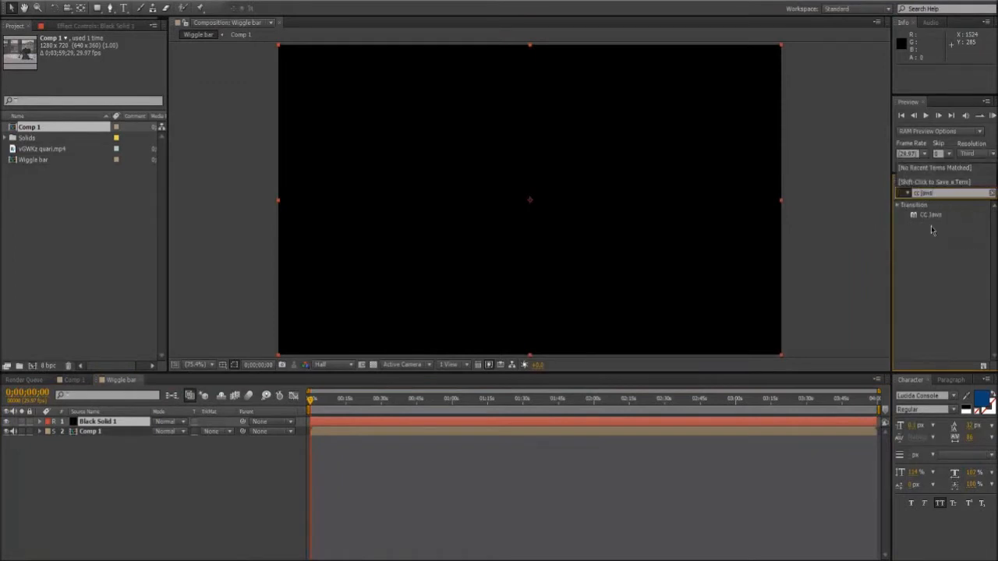
left_click_drag(930, 214, 559, 419)
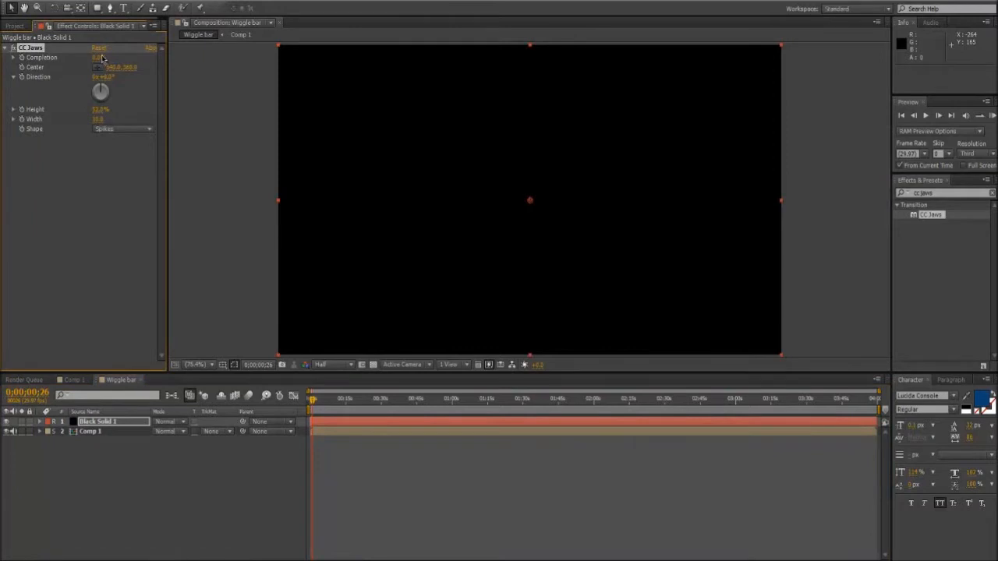
- Set the solid's CC Jaws effect to 12% completion, 0% height, width 2 and the Spikes shape
left_click_drag(98, 58, 105, 58)
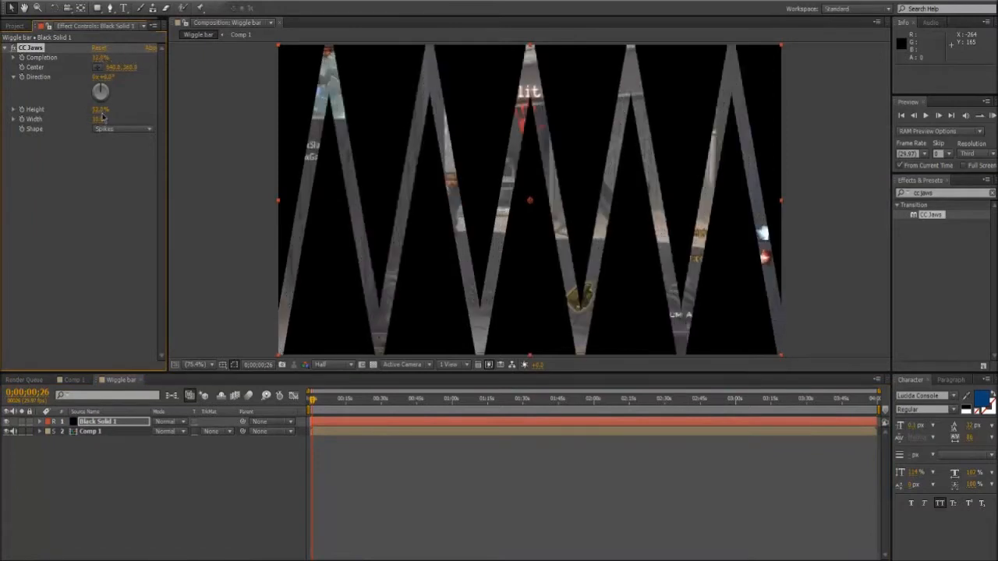
mouse_move(98, 118)
left_mouse_down()
mouse_move(88, 119)
mouse_move(117, 119)
mouse_move(85, 119)
left_mouse_up()
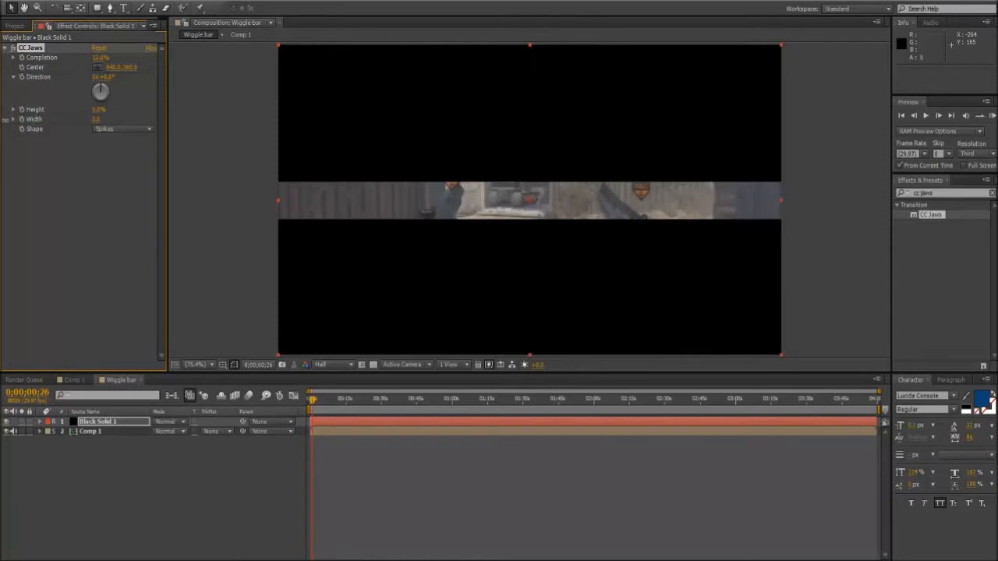
left_click(109, 130)
left_click(118, 166)
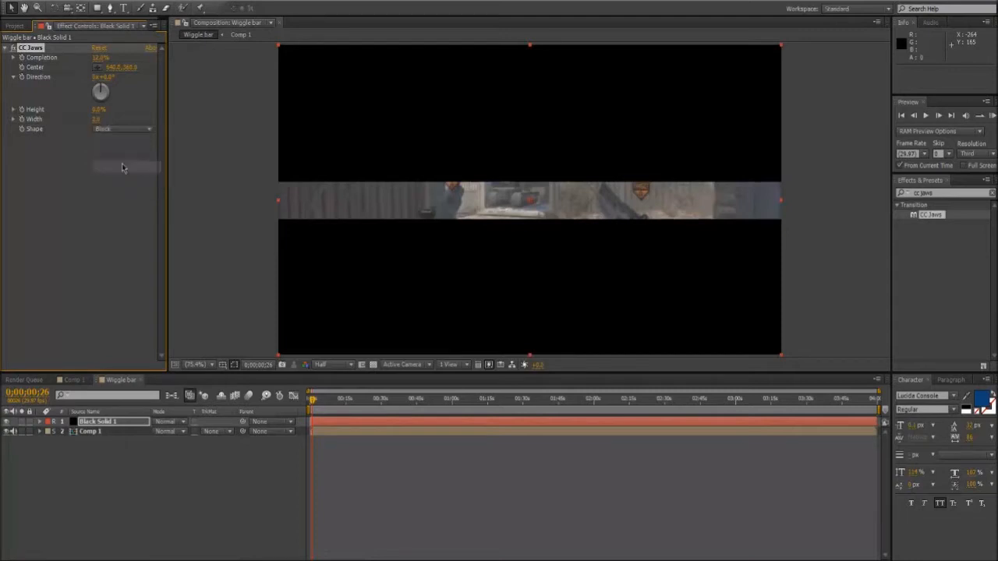
left_click(117, 129)
left_click(120, 146)
- Set the CC Jaws completion to 95% to leave thin black bars along the frame's upper and lower edges
left_click_drag(99, 60, 62, 60)
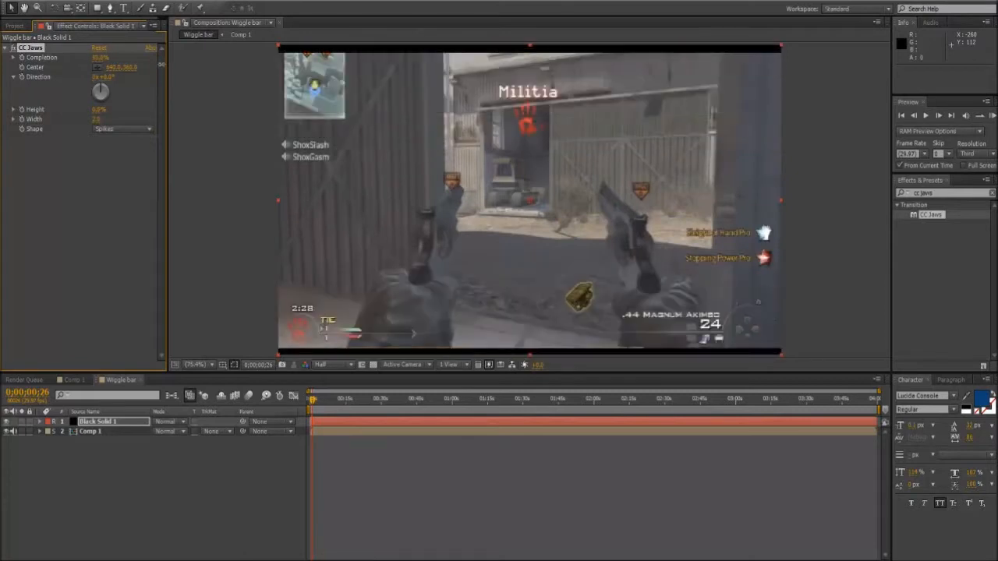
left_click_drag(100, 60, 121, 58)
left_click(102, 57)
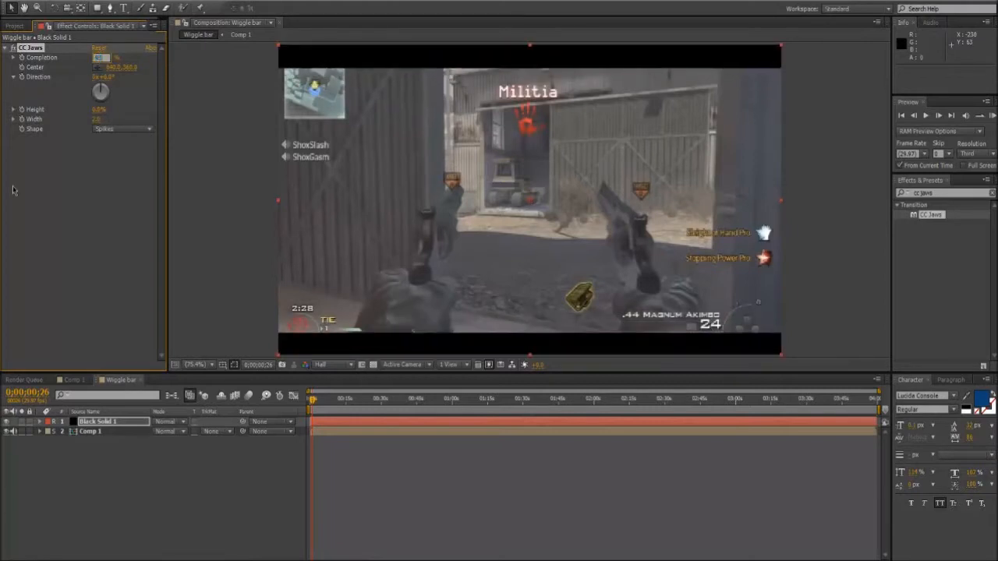
type("90")
key("Return")
- Preview the Wiggle bar composition from the start and switch to Comp 1
left_click_drag(311, 407, 256, 401)
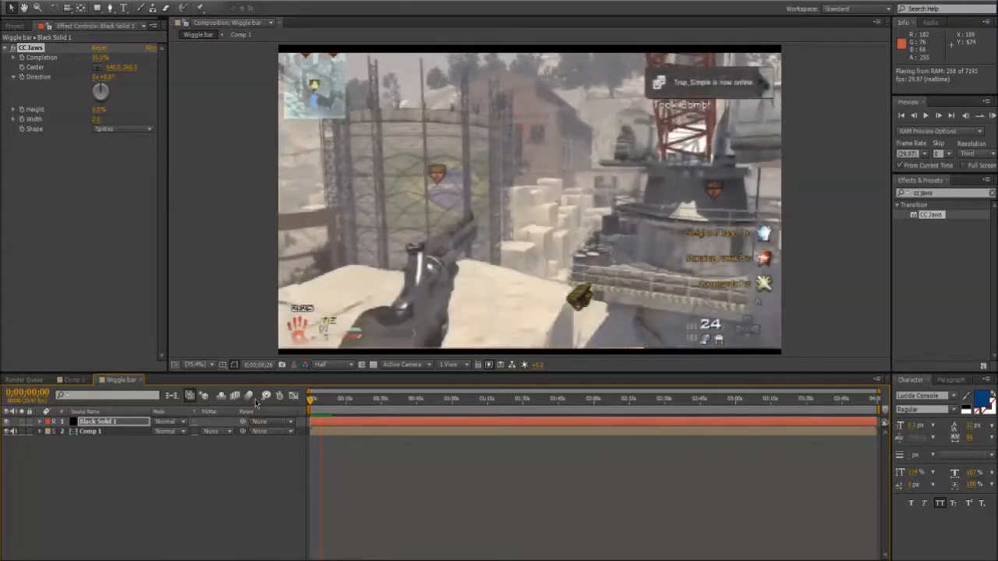
key("space")
left_click(74, 379)
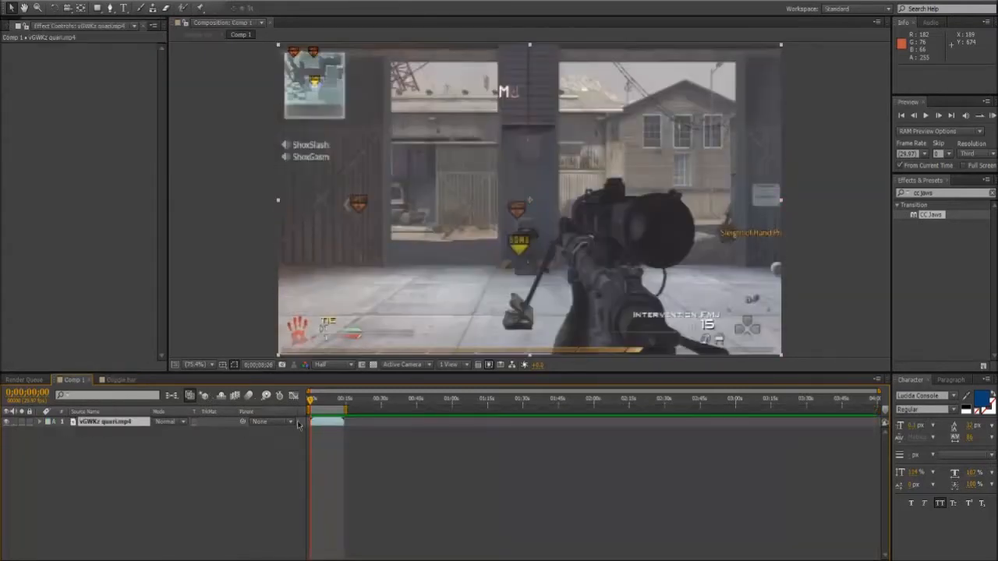
- Try the CalcoCCPsh animation preset on the gameplay clip at about the 3-second mark
left_click(317, 400)
left_click(112, 2)
left_click(166, 21)
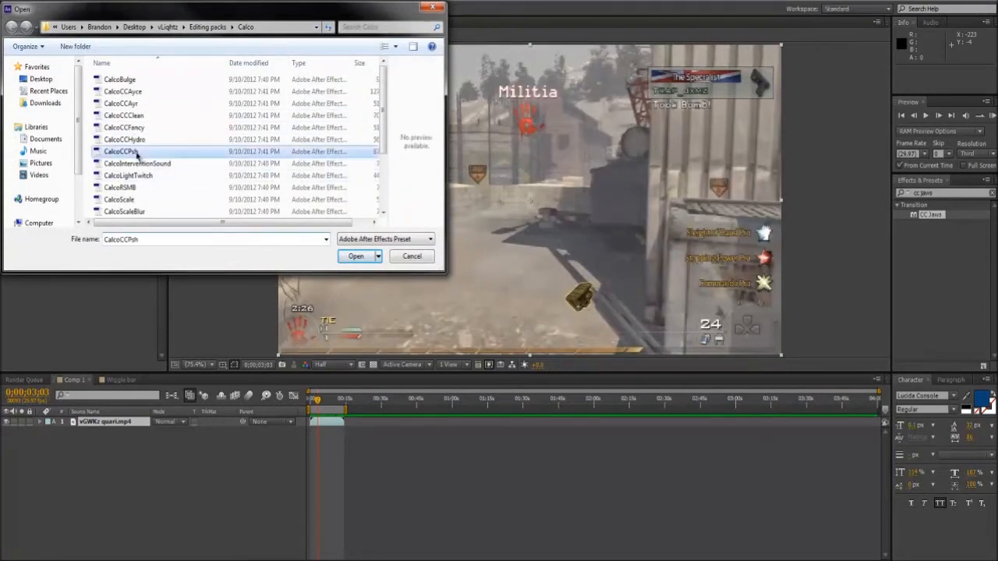
double_click(125, 152)
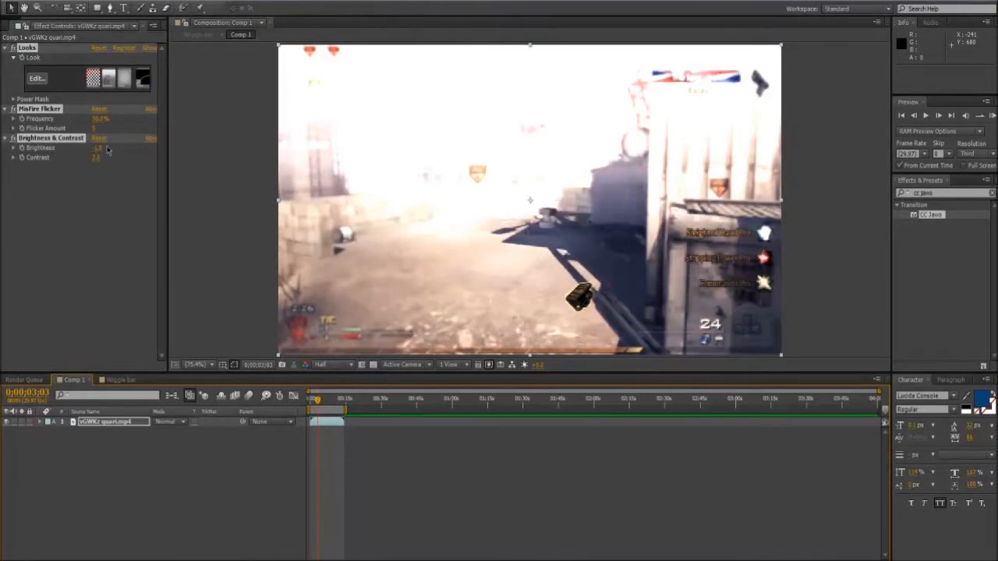
key("ctrl+z")
- Try the CC Presets by Masq [ Panic #1 ] preset from the Editing packs folder on the gameplay clip
left_click(137, 0)
left_click(249, 21)
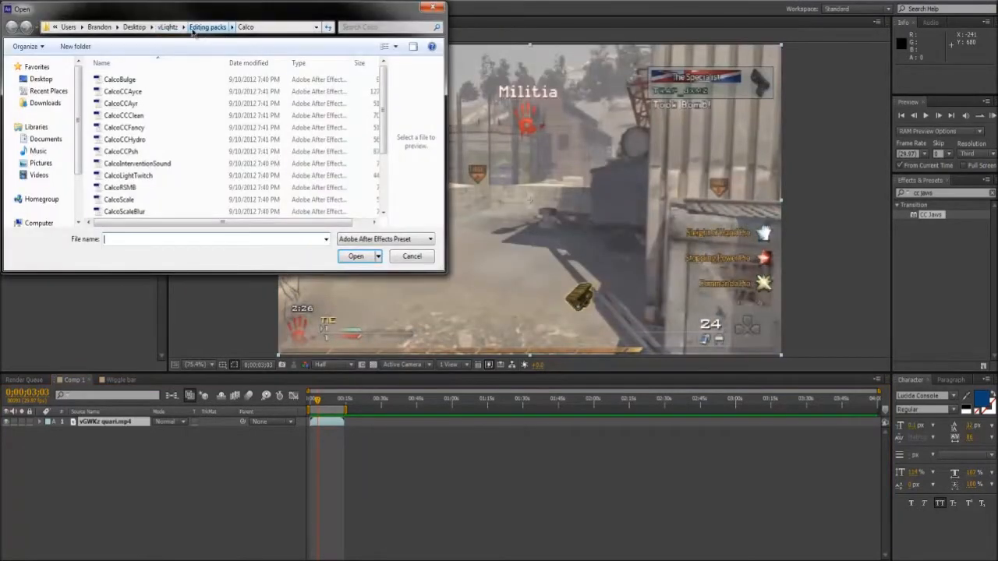
left_click(207, 26)
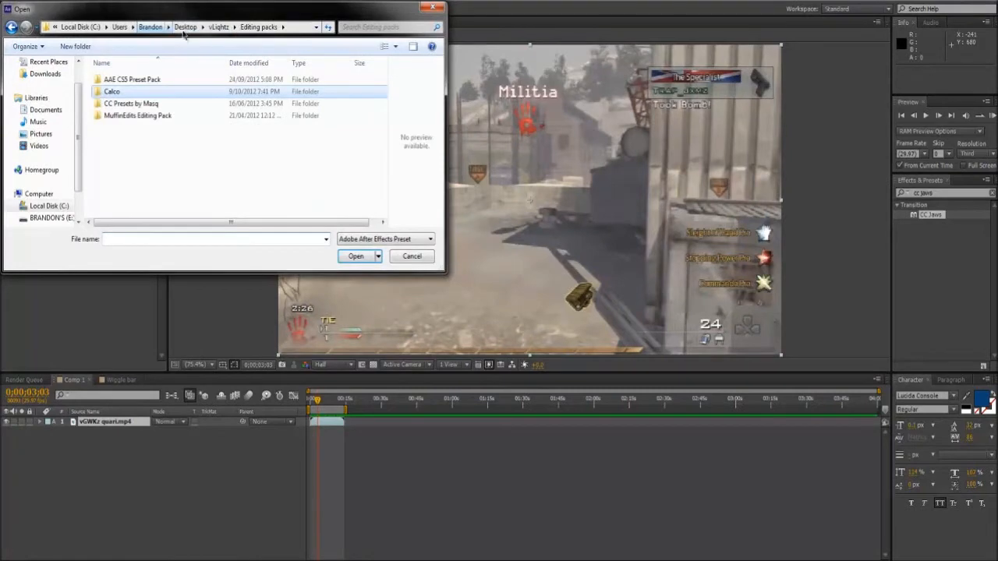
double_click(137, 106)
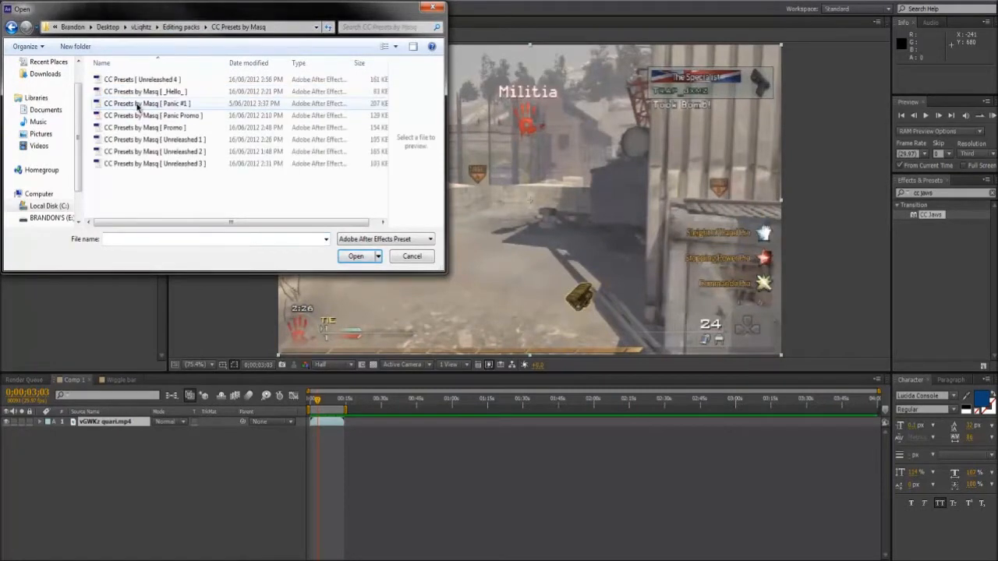
double_click(137, 103)
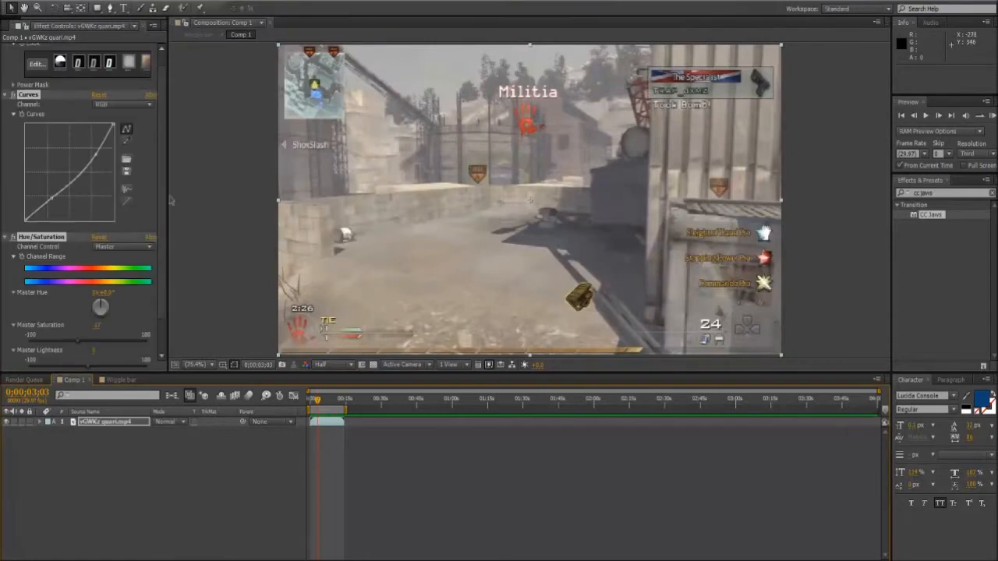
key("ctrl+z")
- Try the CC Presets by Masq [ Unreleashed 2 ] preset on the gameplay clip
left_click(143, 2)
left_click(167, 21)
double_click(148, 152)
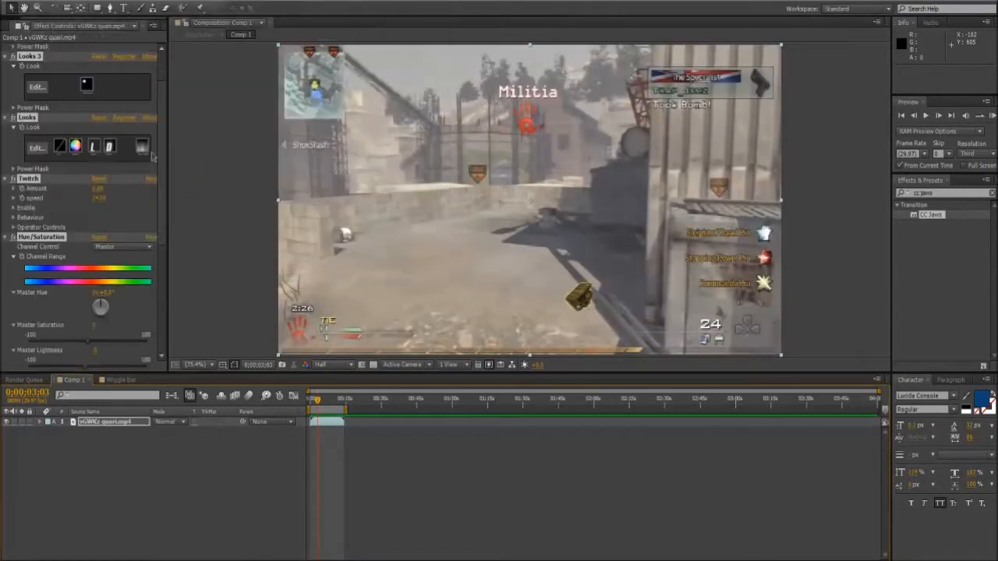
key("ctrl+z")
- Try the CC Presets by Masq [ Unreleashed 3 ] preset on the gameplay clip
left_click(145, 3)
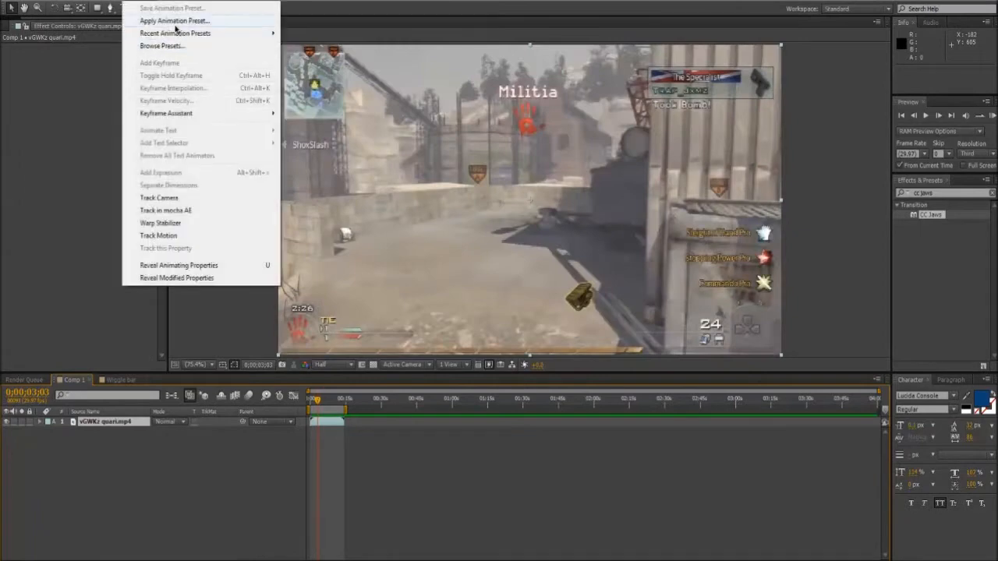
left_click(167, 21)
double_click(174, 161)
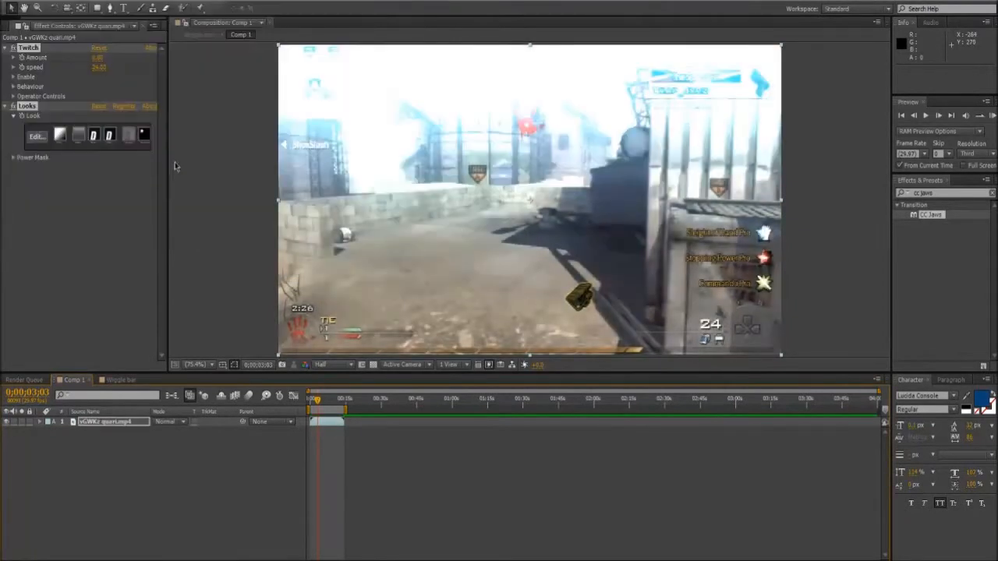
key("ctrl+z")
- Try the CC Presets by Masq [ Unreleashed 1 ] preset on the gameplay clip
left_click(146, 2)
left_click(181, 23)
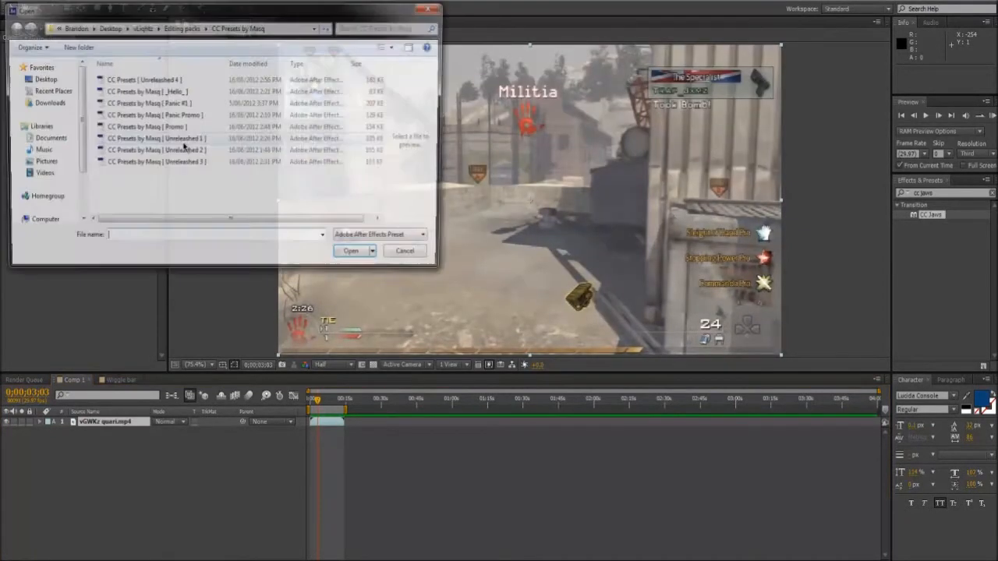
double_click(185, 139)
key("ctrl+z")
- Apply the CC Presets [ Unreleashed 4 ] color-correction preset to the gameplay clip
left_click(146, 3)
left_click(181, 23)
double_click(167, 81)
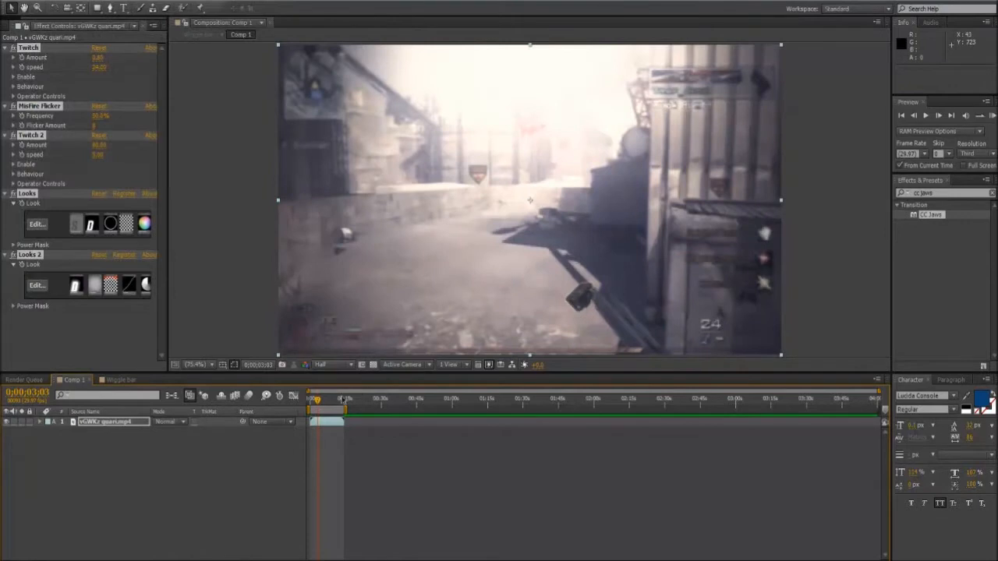
- Preview the color-corrected clip in Comp 1 from the start with a RAM preview
left_click(311, 400)
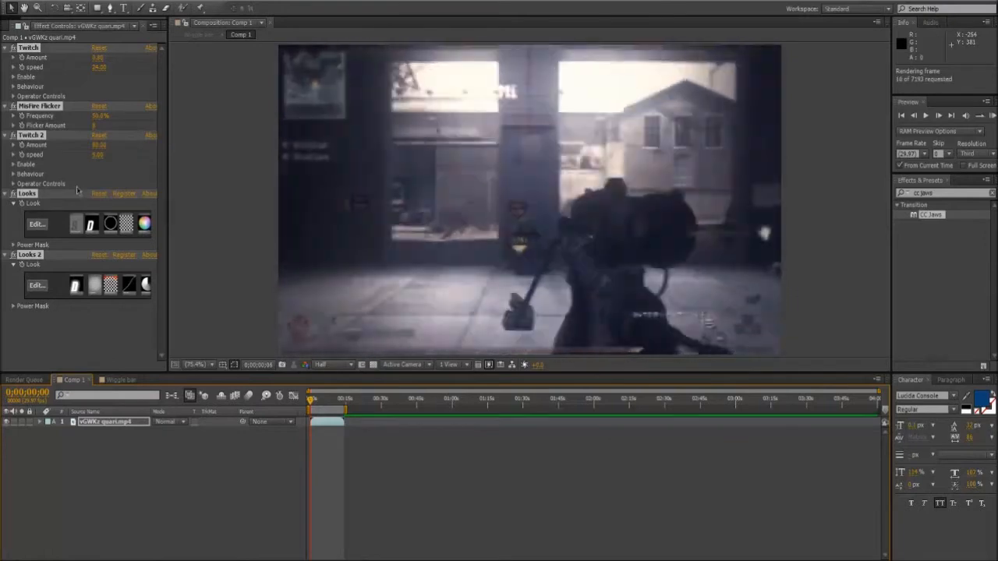
key("KP_0")
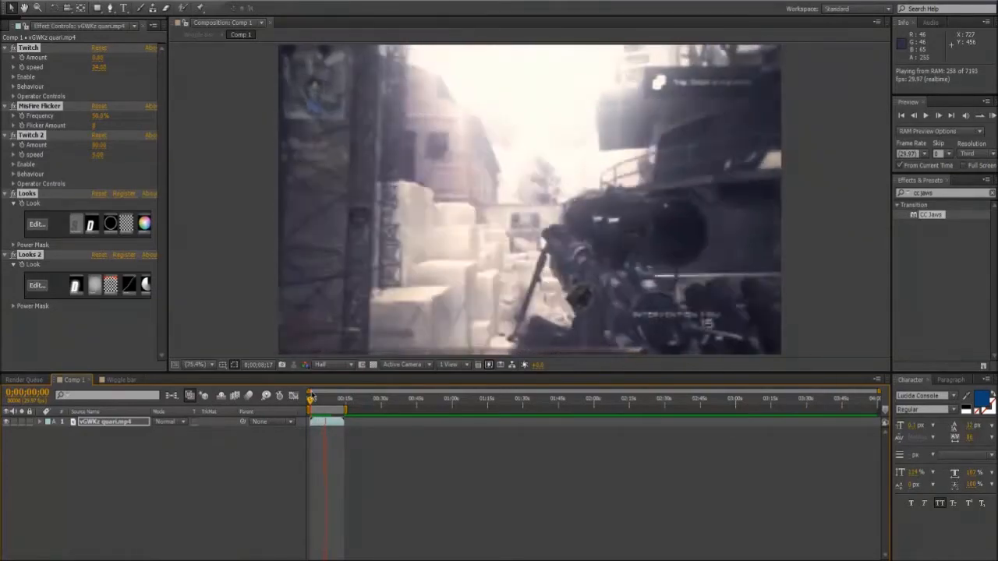
left_click(152, 181)
left_click(46, 176)
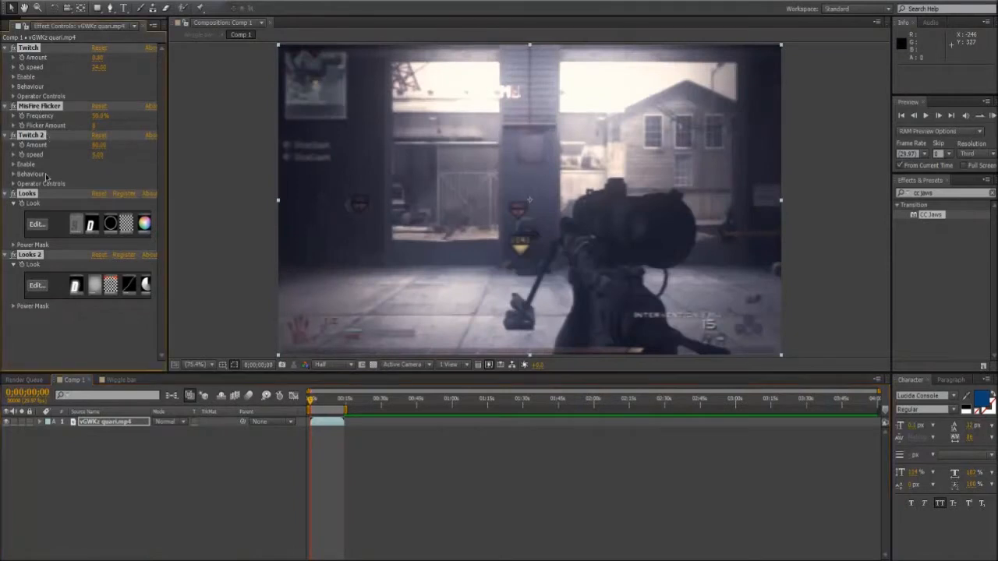
- Delete the Twitch, MisFire Flicker and Twitch 2 effects from the clip, keeping only the two Looks effects
left_click(25, 326)
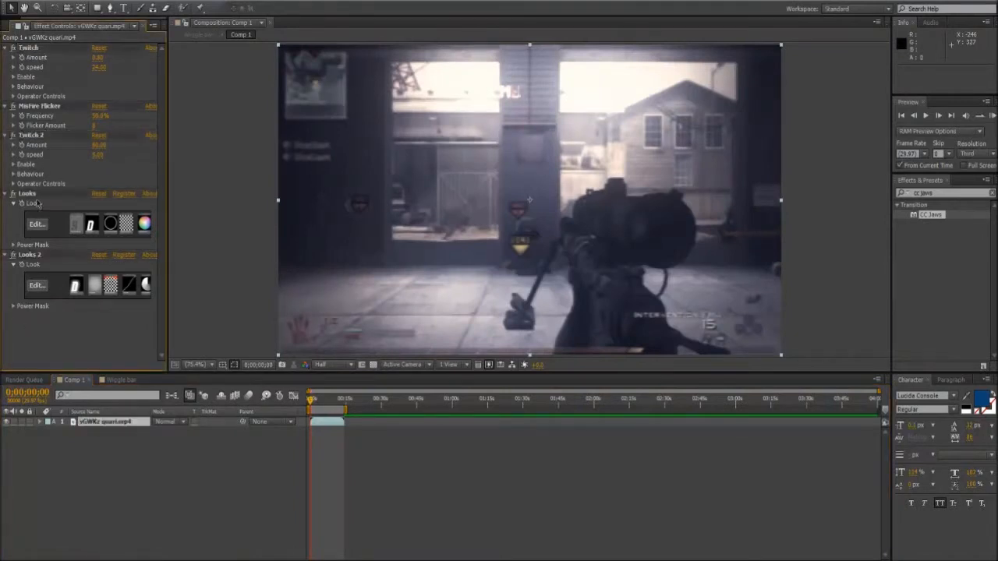
left_click(40, 135)
left_click(43, 49, "shift")
key("Delete")
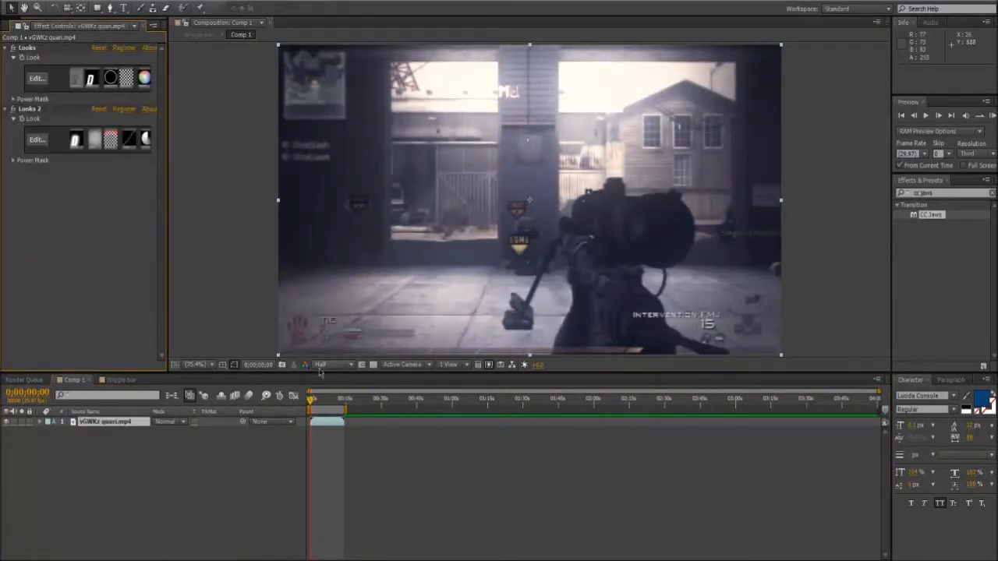
- Play Comp 1 briefly and preview the Wiggle bar composition from the start
key("space")
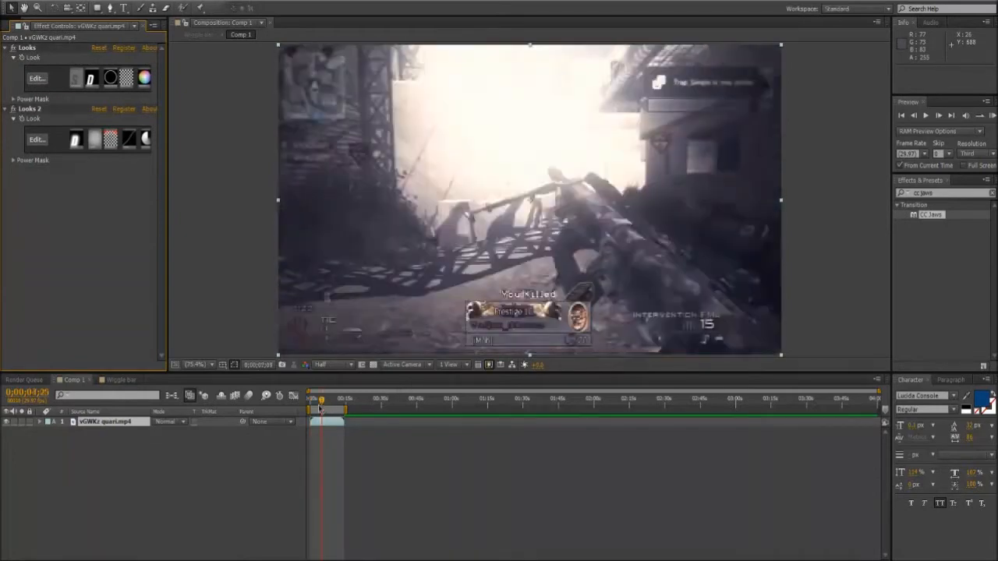
left_click(117, 379)
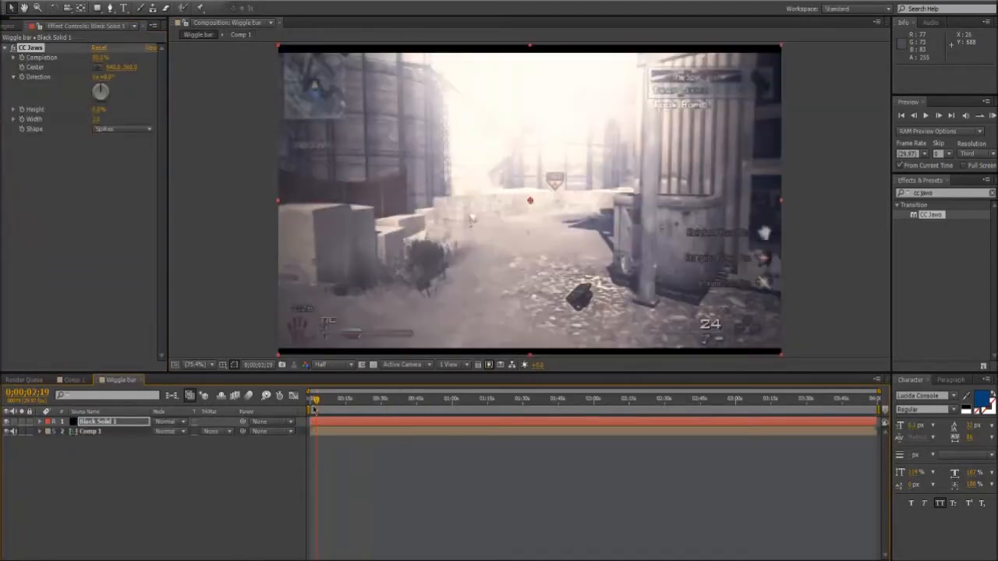
left_click_drag(320, 409, 311, 412)
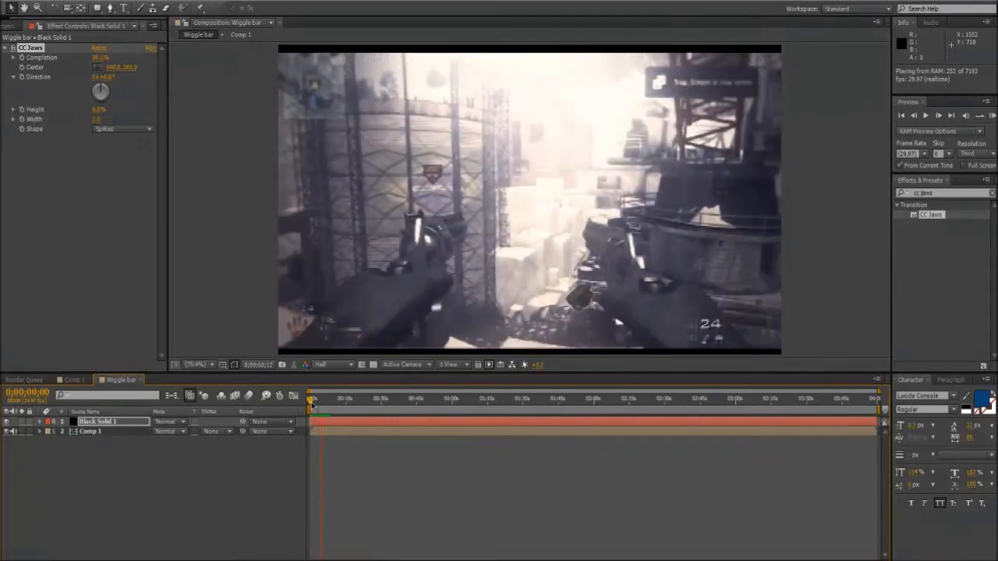
left_click(310, 402)
left_click_drag(310, 399, 300, 409)
- Find the Slider Control effect and apply it to the Comp 1 layer in the Wiggle bar composition
left_click(315, 431)
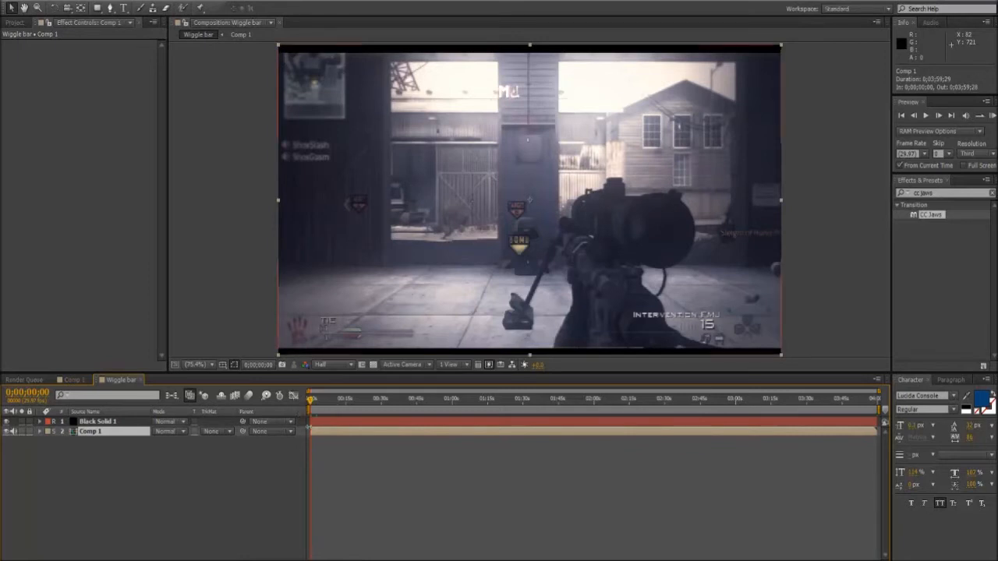
left_click(946, 192)
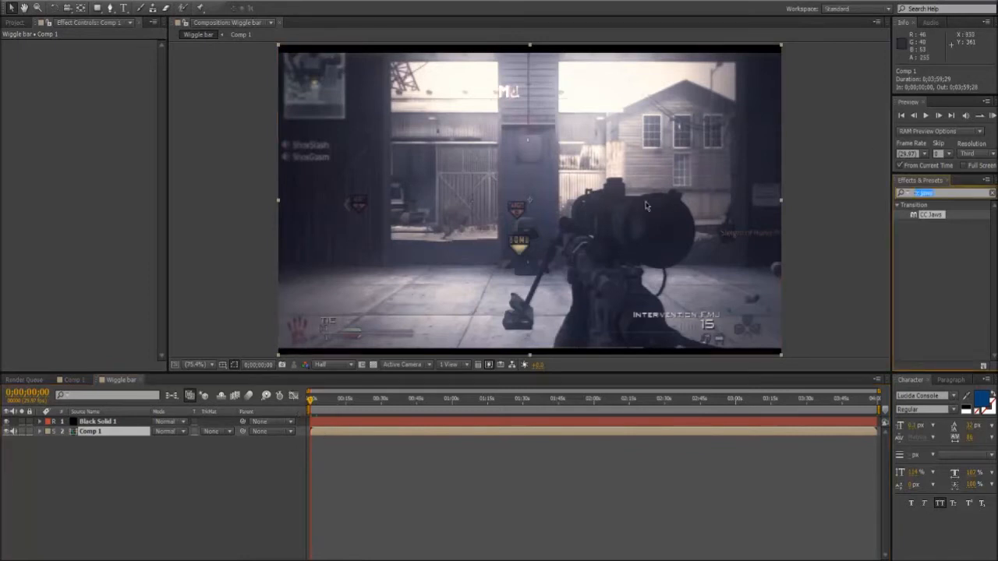
key("BackSpace")
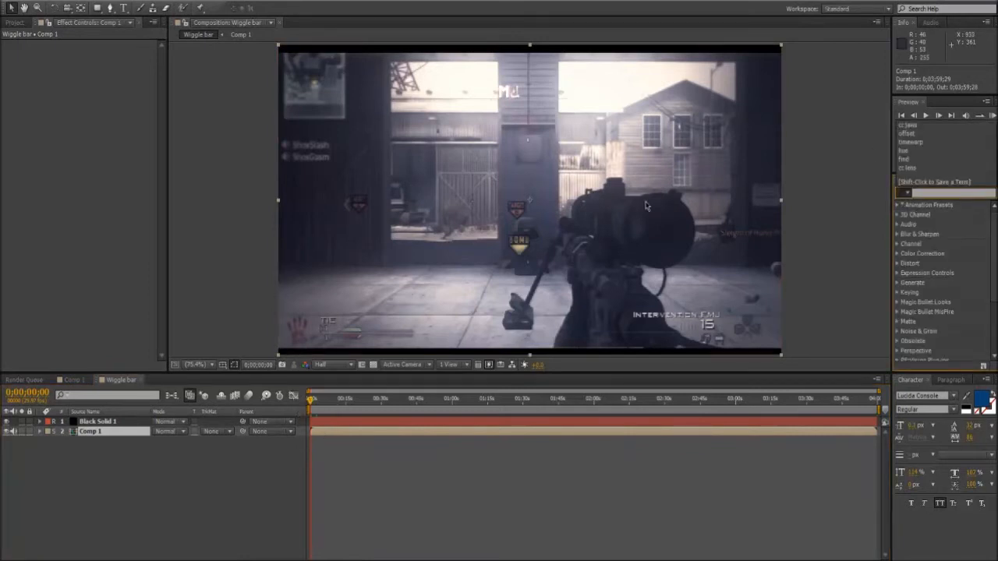
key("Escape")
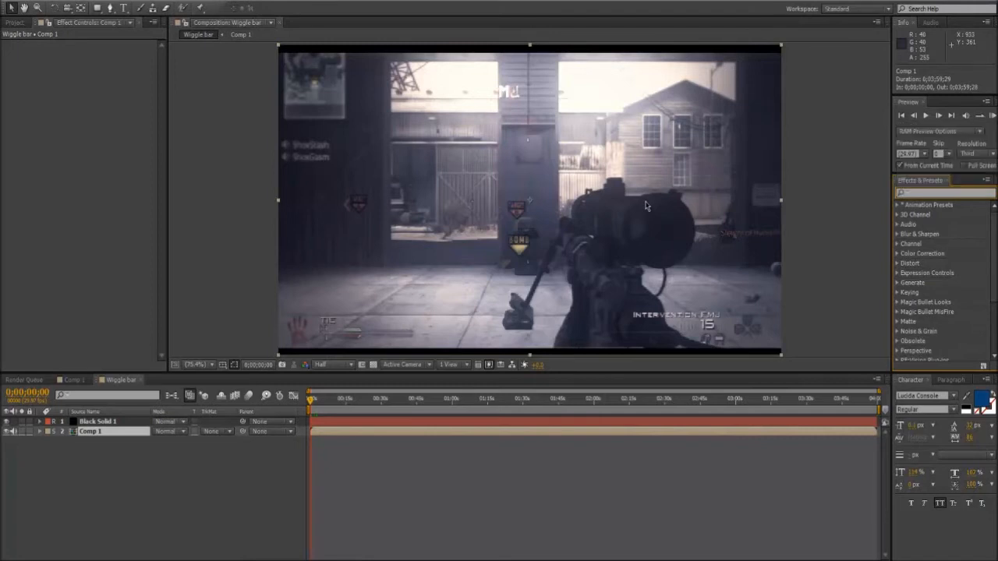
type("slider")
left_click_drag(951, 218, 113, 434)
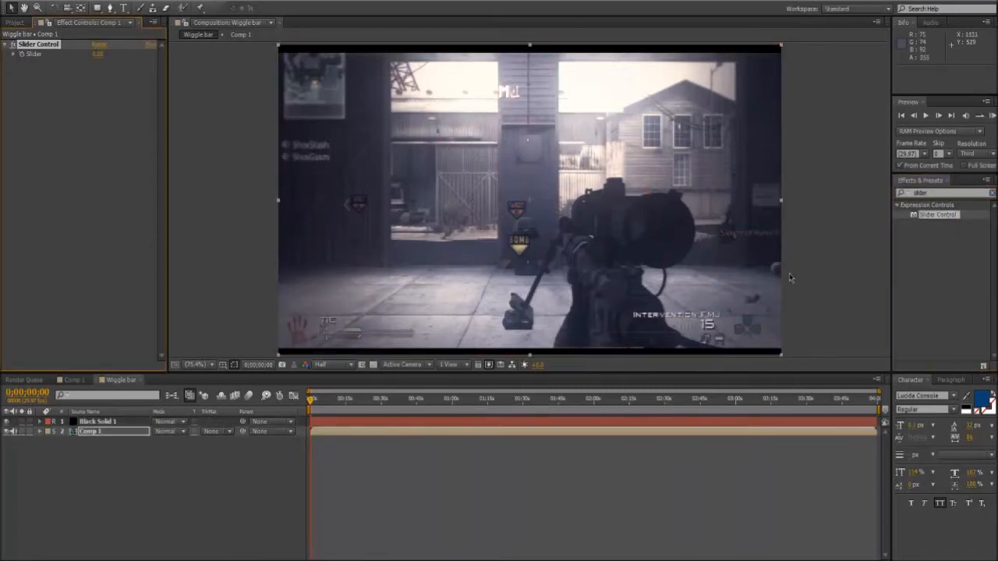
- Apply Motion Tile to the Comp 1 layer with enlarged output width and height and mirrored edges
left_click(939, 192)
type("mo")
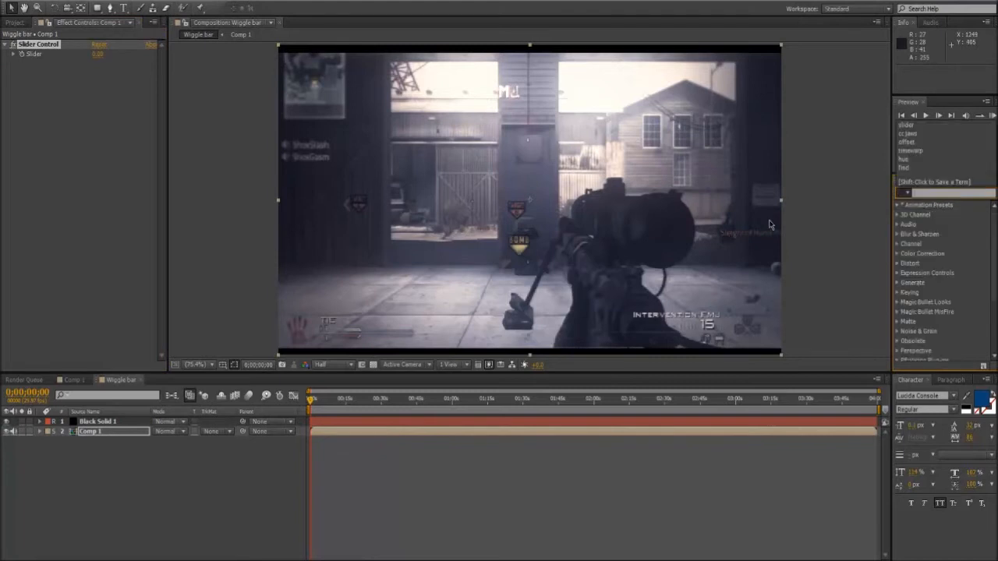
type("tion")
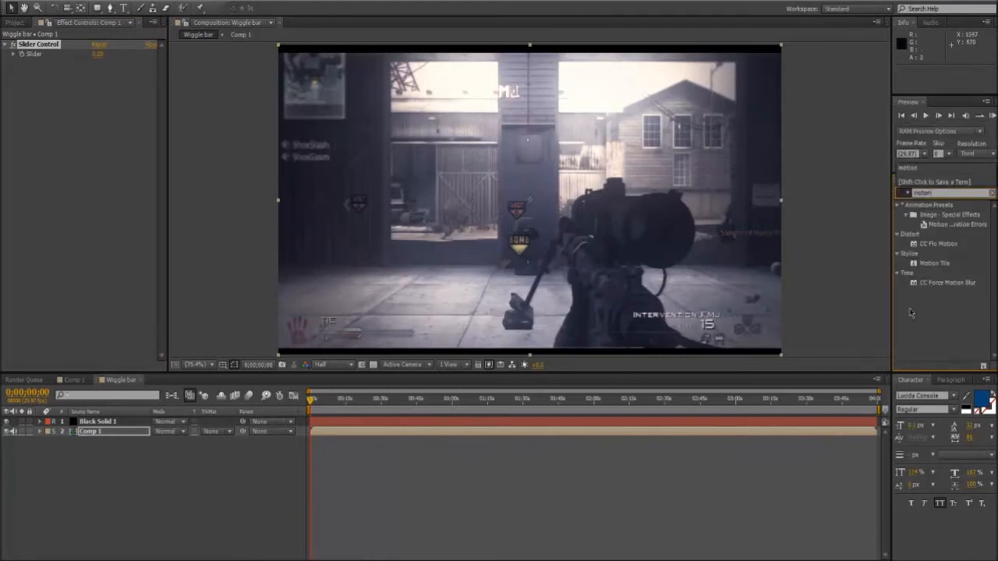
left_click(933, 263)
left_click_drag(563, 412, 375, 433)
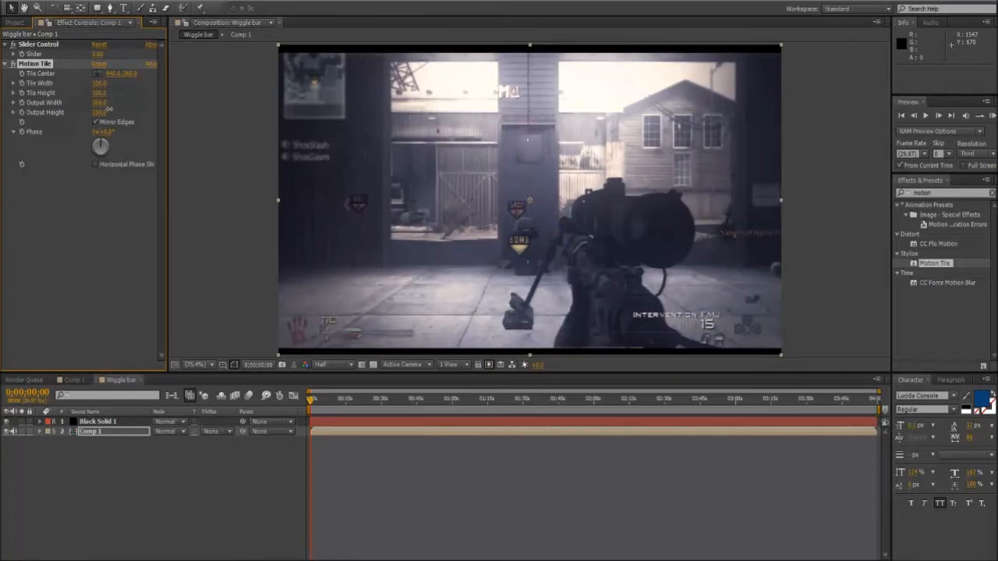
- Return the playhead to the start and disable the Motion Tile effect on the Comp 1 layer
left_click_drag(315, 403, 310, 403)
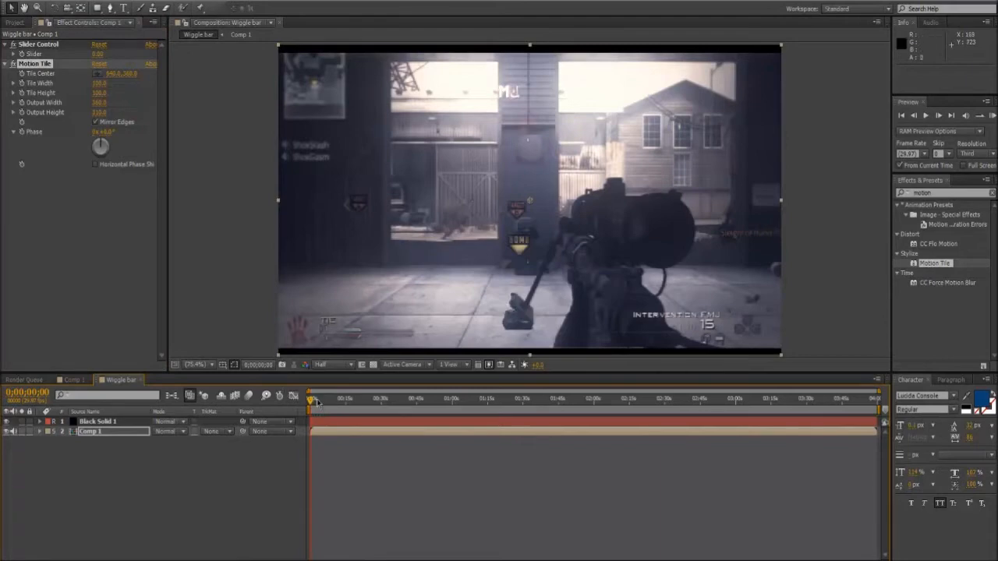
left_click_drag(313, 402, 292, 419)
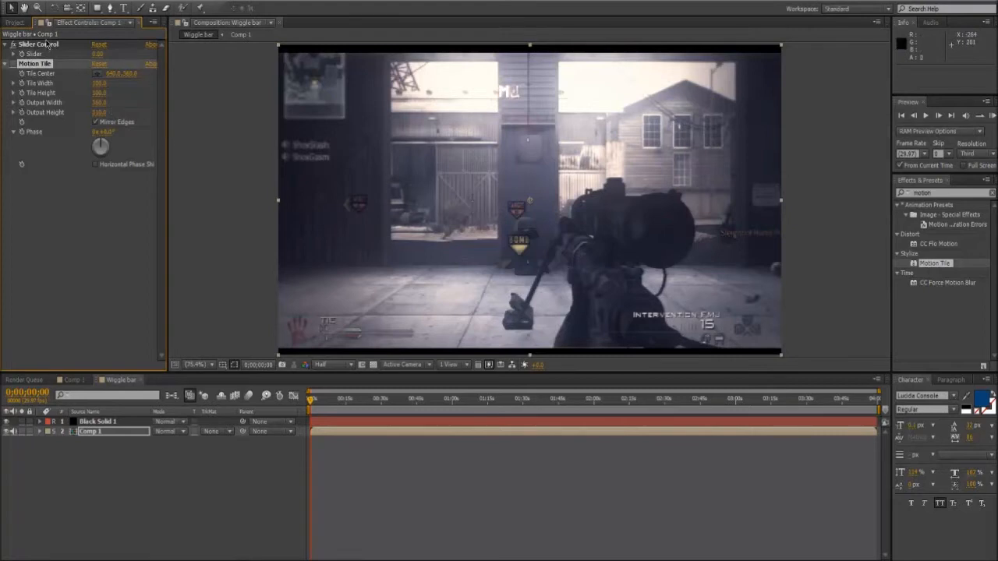
left_click(48, 44)
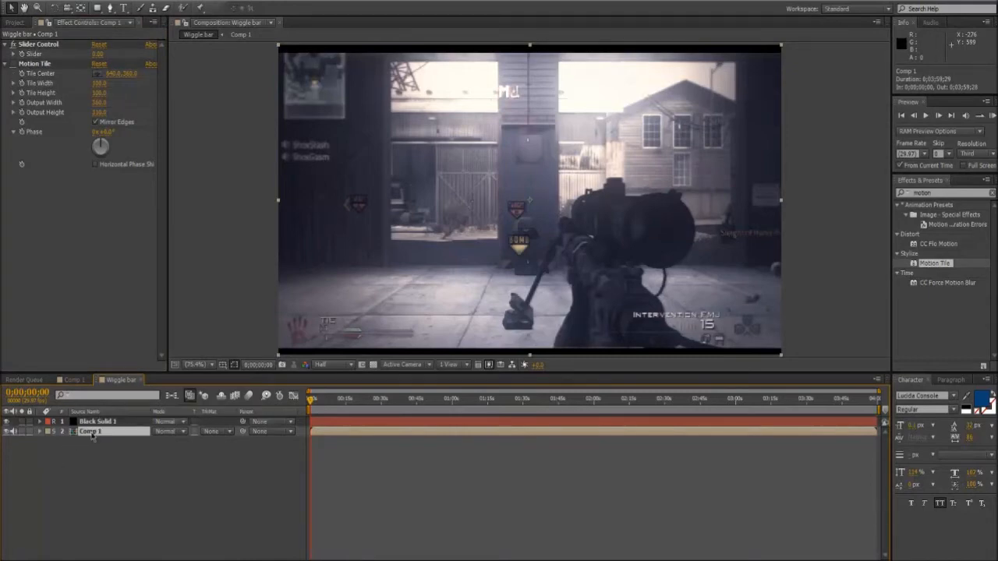
- Expand the Comp 1 layer to show its Transform properties and the Slider property of its Slider Control effect
left_click(40, 432)
left_click(49, 441)
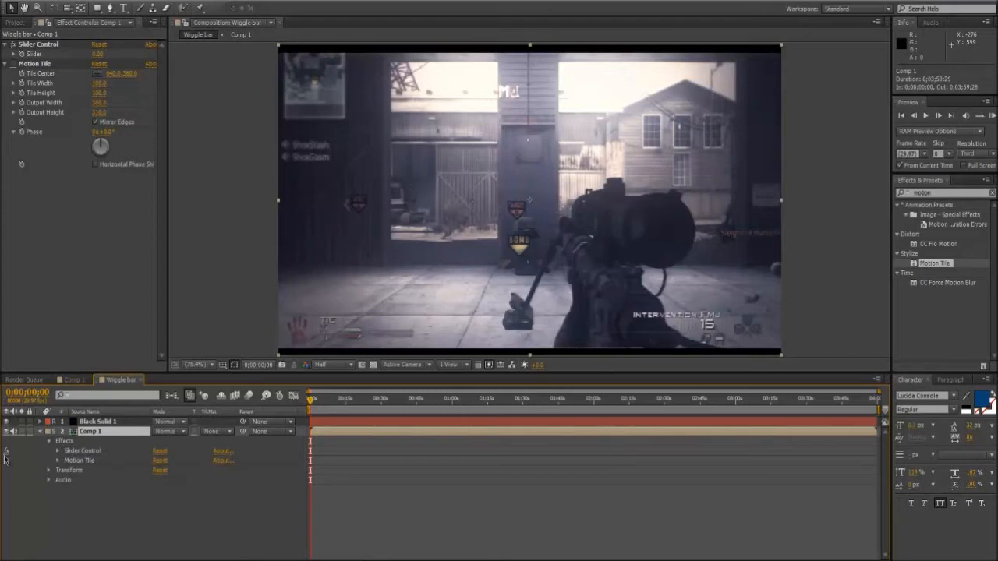
left_click(48, 471)
left_click(87, 512)
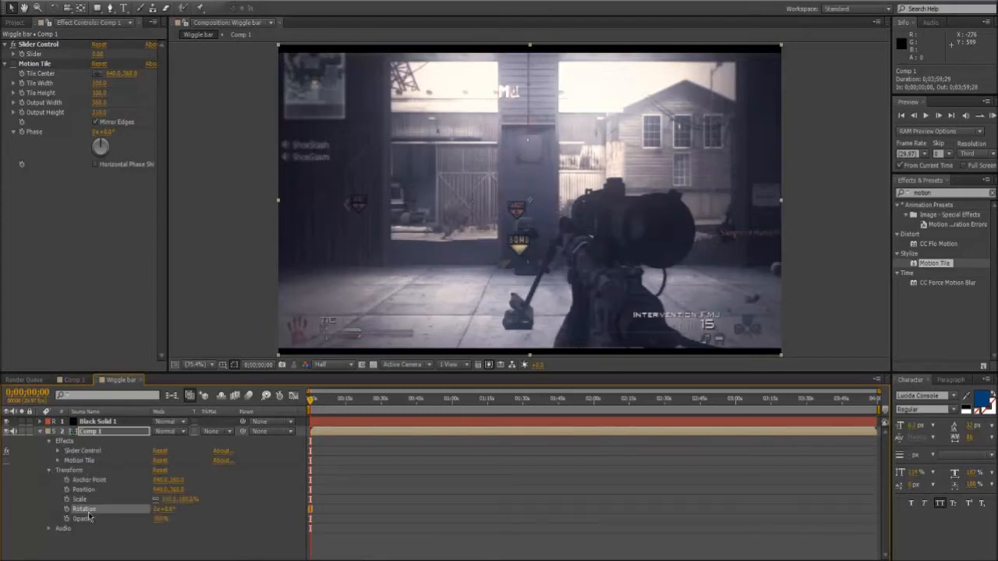
left_click(83, 480)
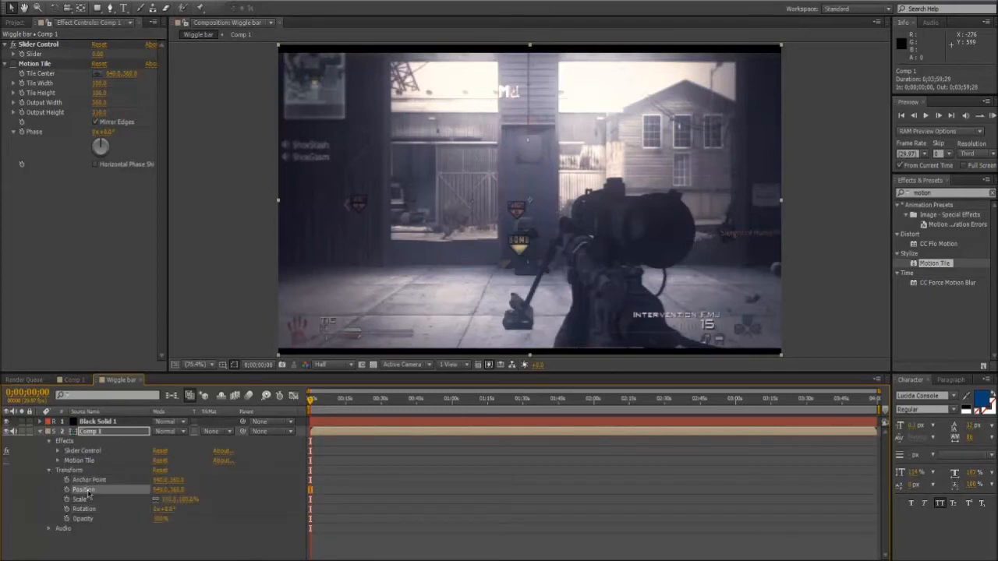
left_click(88, 520)
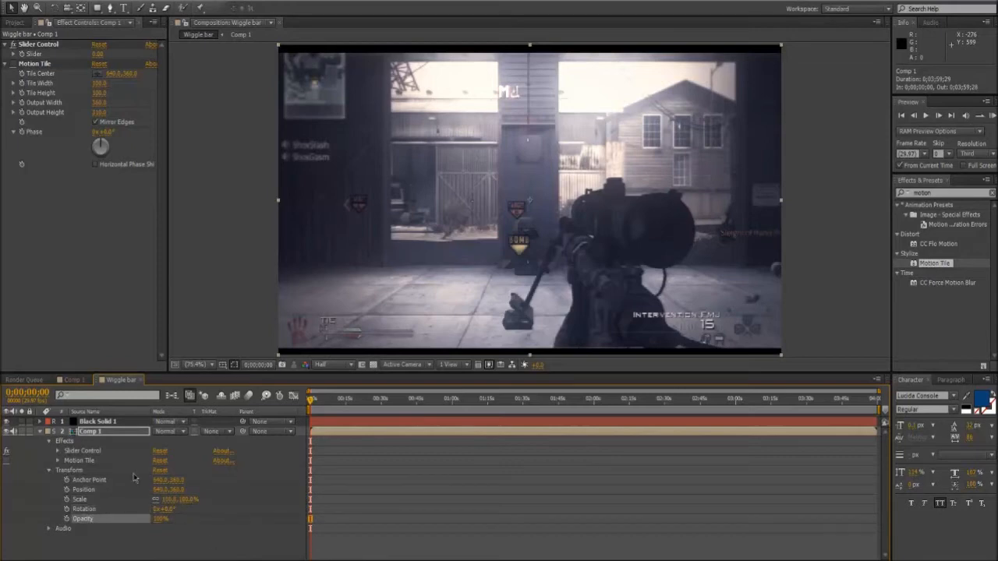
left_click(78, 461)
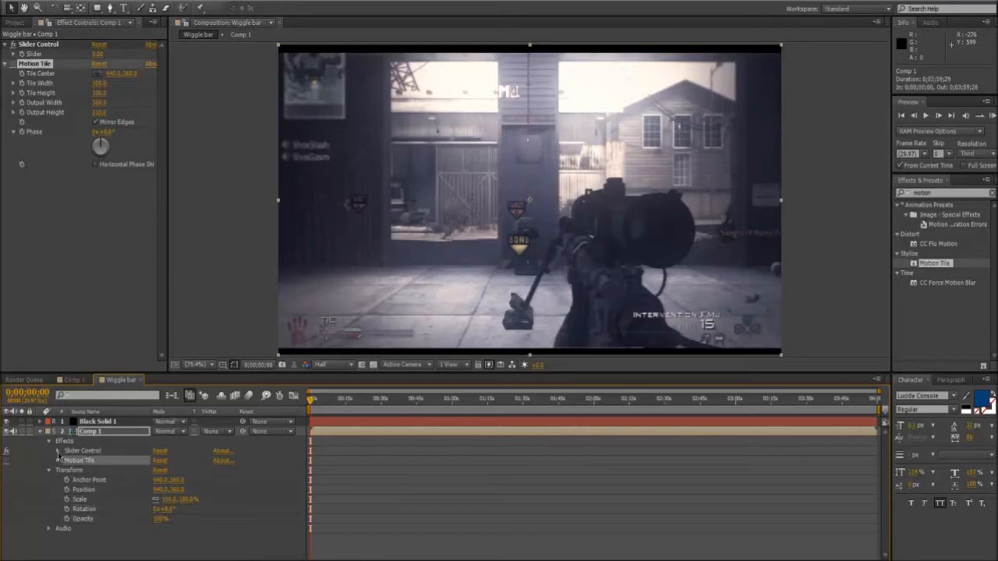
left_click(88, 461)
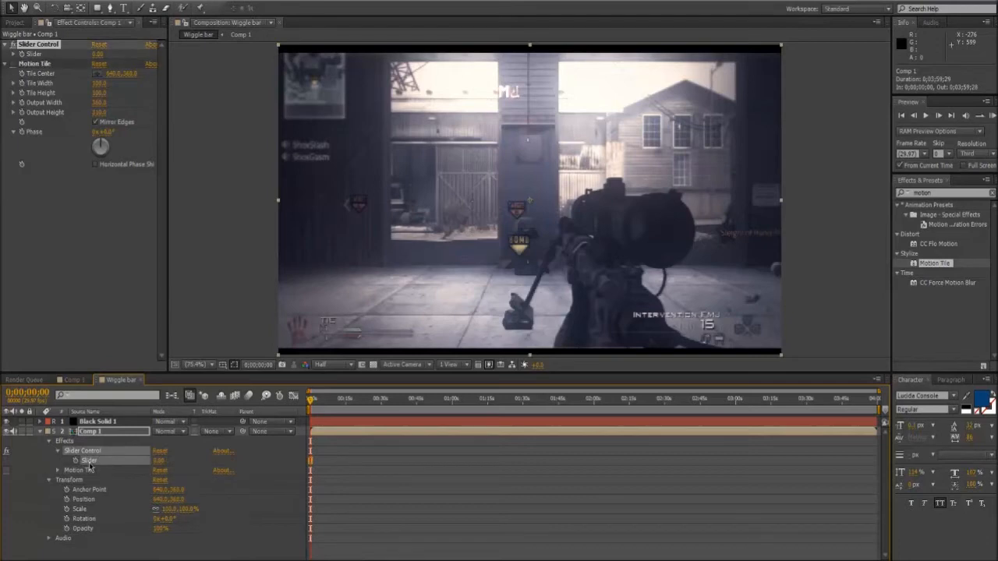
- Add the expression wiggle(1,effect("Slider Control")("Slider")) to the Comp 1 layer's Rotation, linking the wiggle amount to the slider
left_click(83, 518)
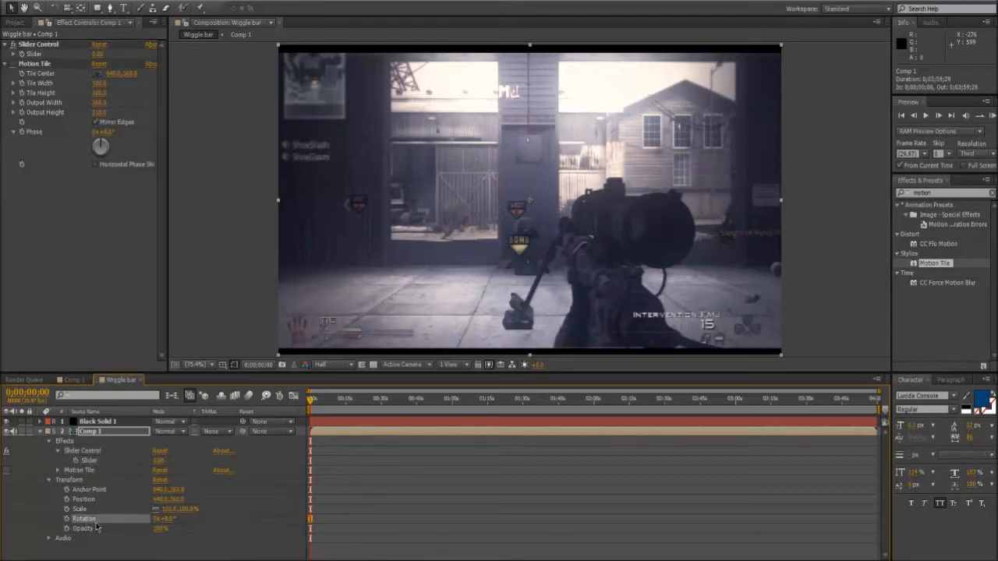
left_click(87, 508)
left_click(85, 498)
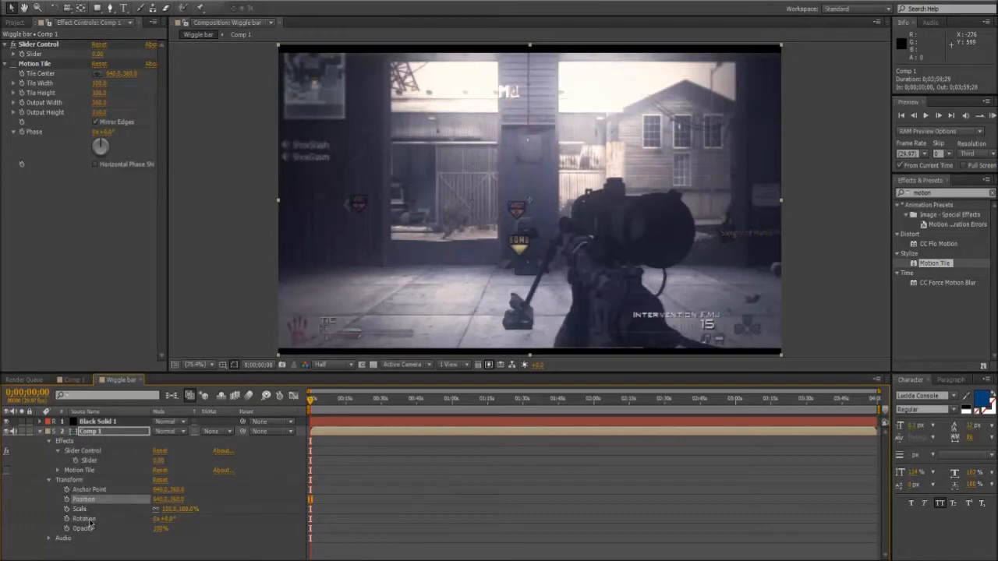
left_click(84, 518)
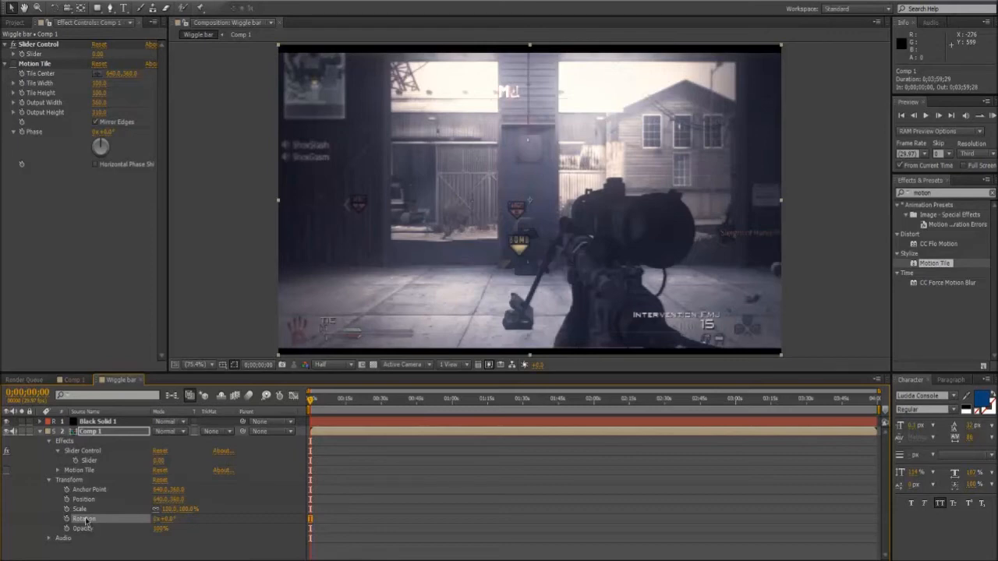
left_click(67, 519, "alt")
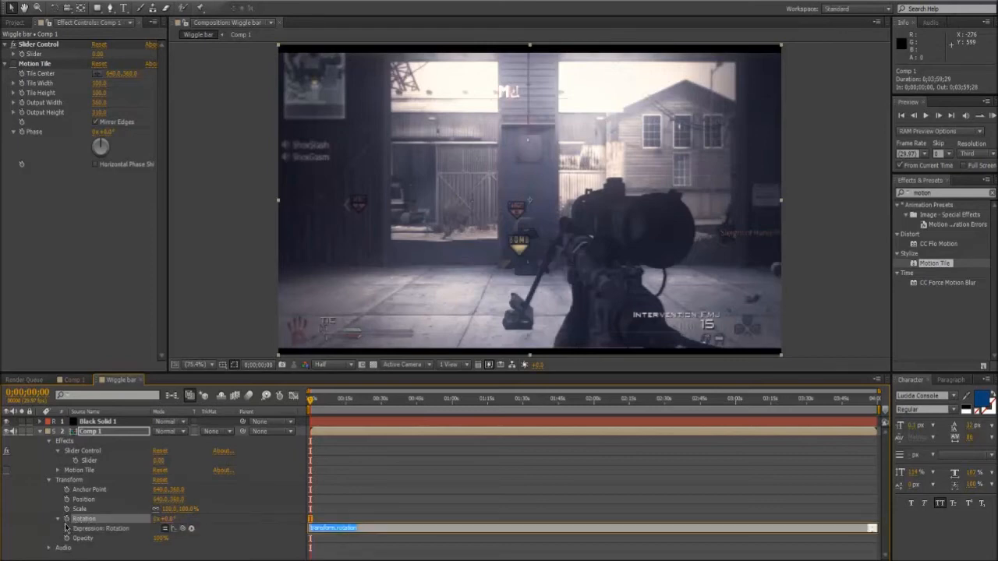
key("BackSpace")
left_click_drag(182, 528, 89, 462)
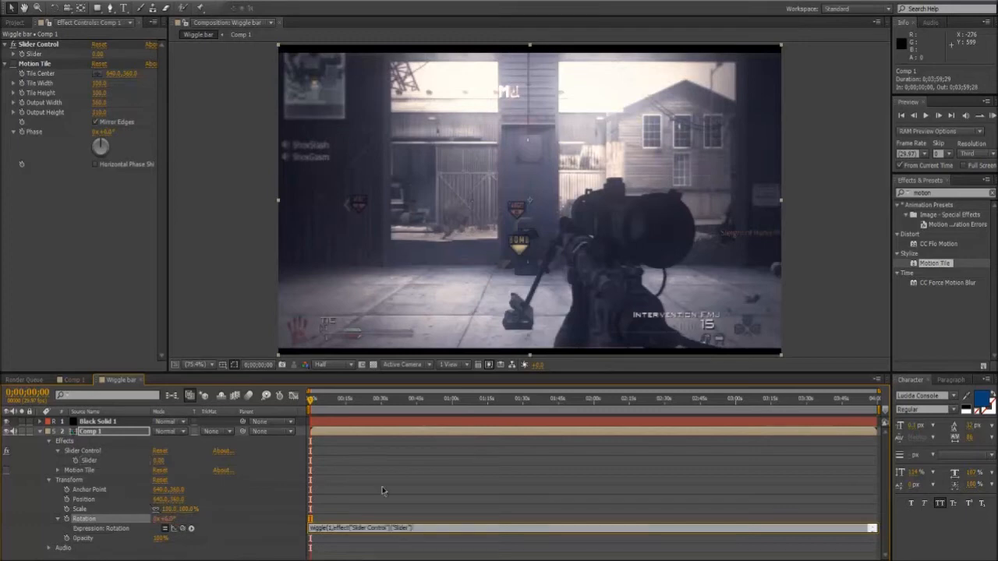
left_click(392, 527)
left_click(463, 555)
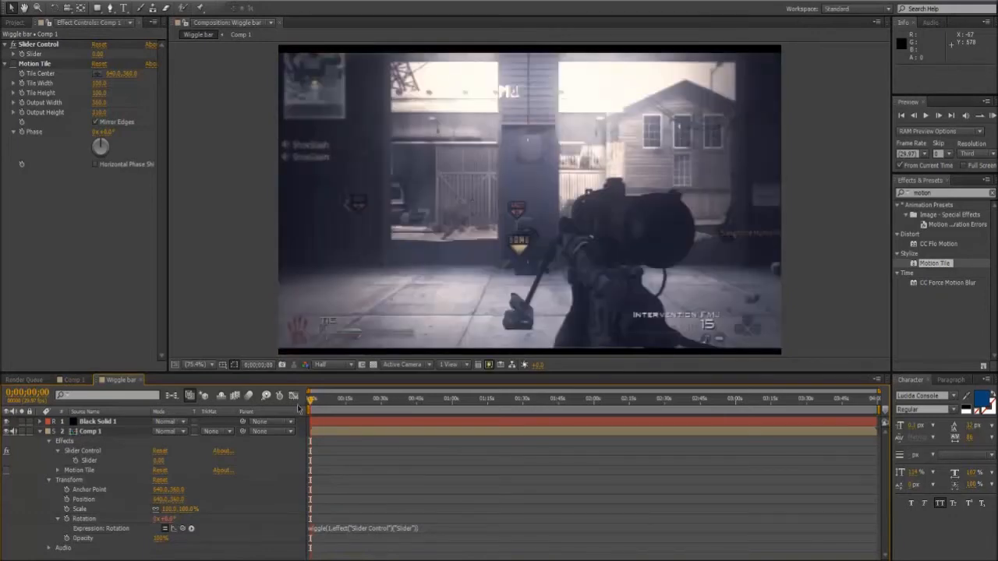
- Collapse the Comp 1 layer's properties and preview the Wiggle bar composition from the start
left_click(103, 431)
key("u")
key("u")
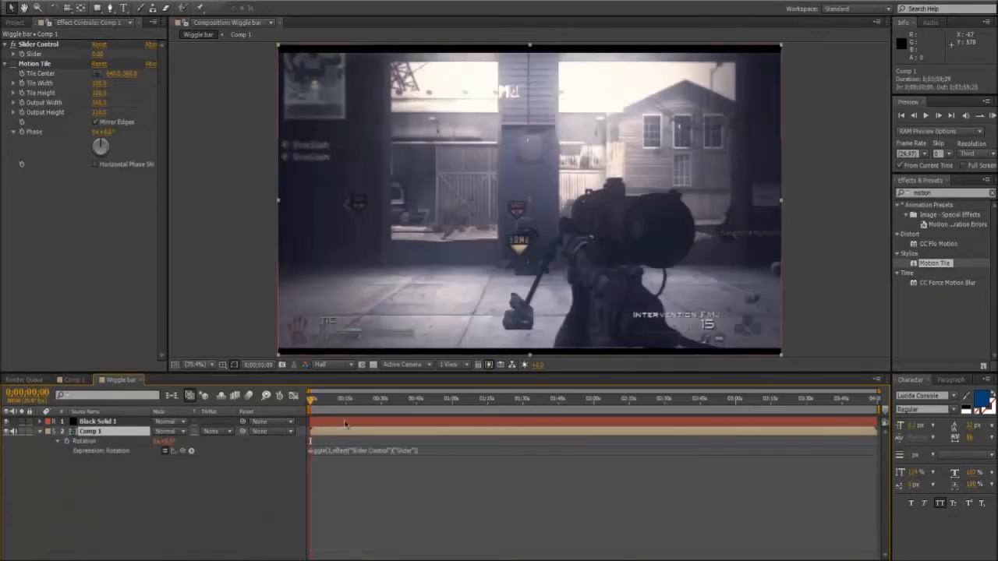
left_click(992, 116)
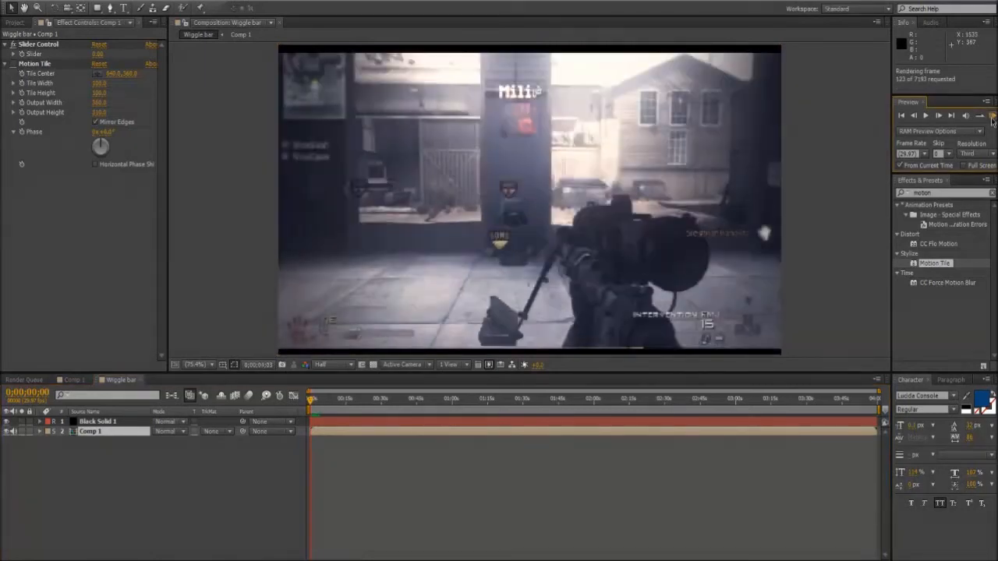
left_click(991, 118)
left_click(991, 118)
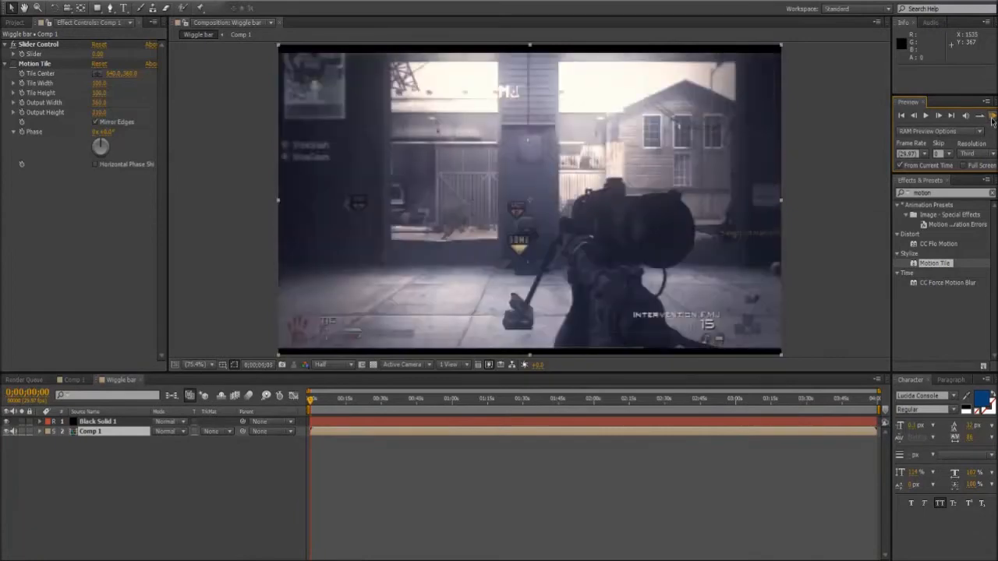
- Try a very high Slider value in the Comp 1 layer's Slider Control and check the rotation at the start of the timeline
left_click(313, 398)
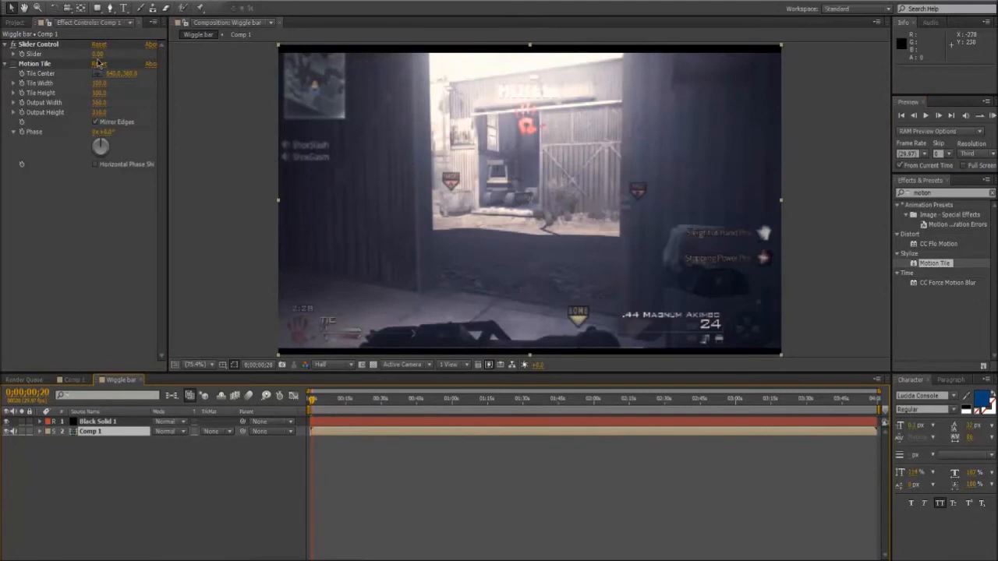
left_click_drag(98, 53, 163, 57)
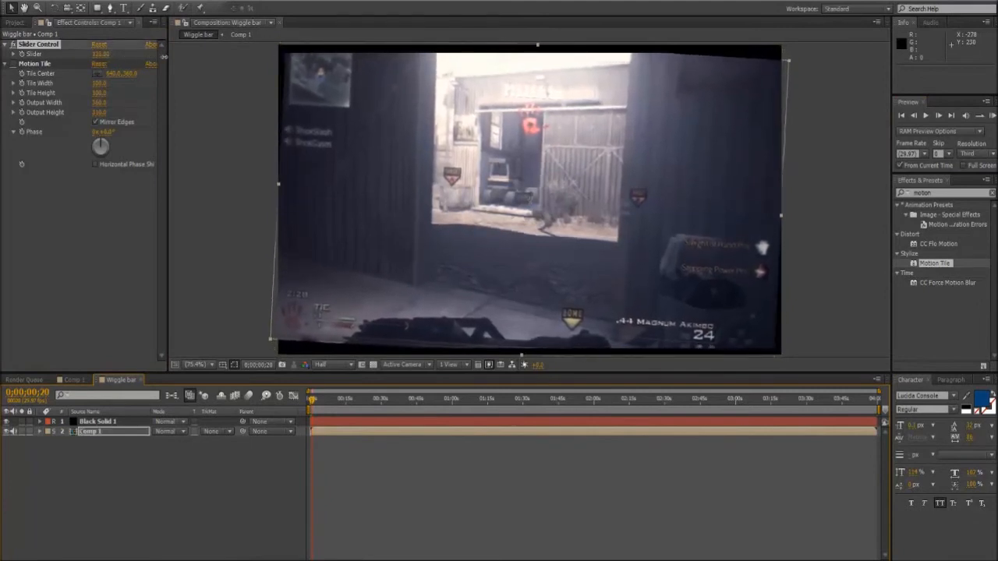
left_click(312, 400)
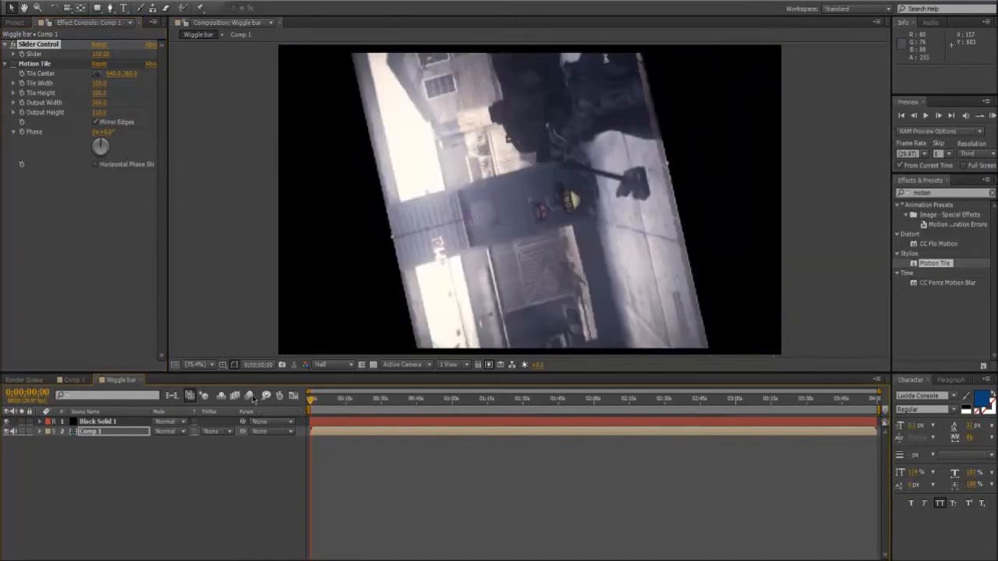
key("KP_0")
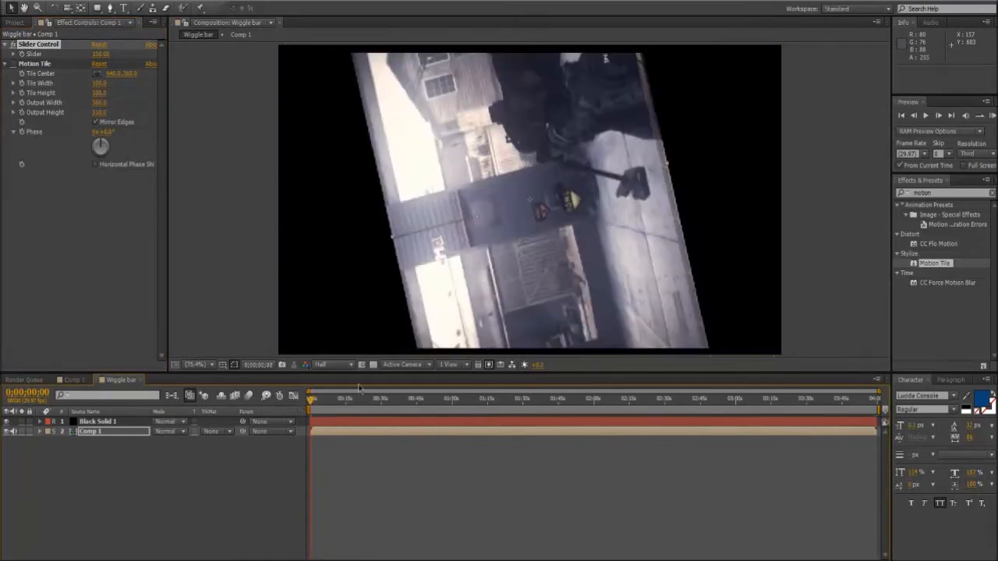
- Set the Slider Control's Slider to 5, preview the wiggle, and re-enable Motion Tile on the Comp 1 layer
left_click_drag(98, 54, 39, 63)
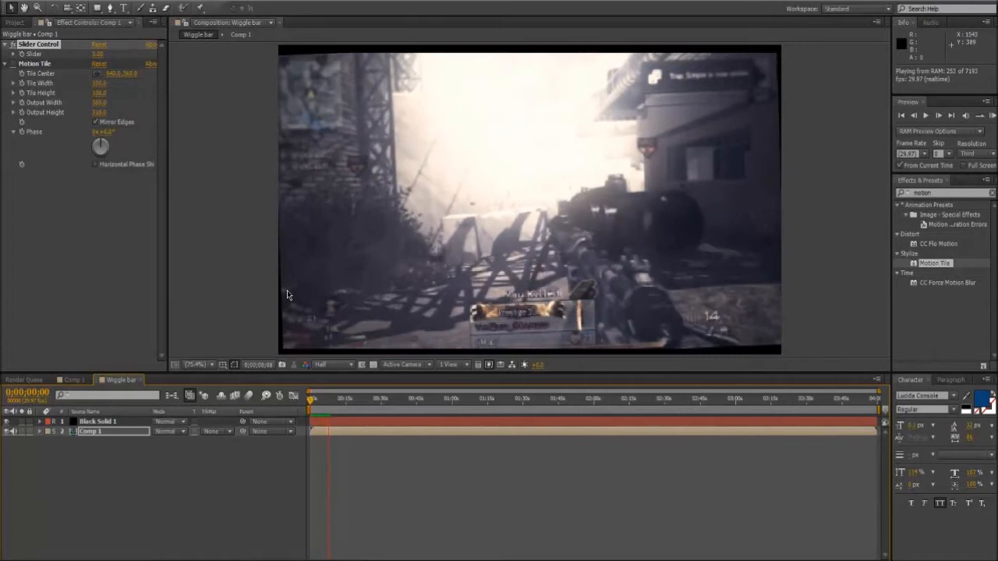
key("space")
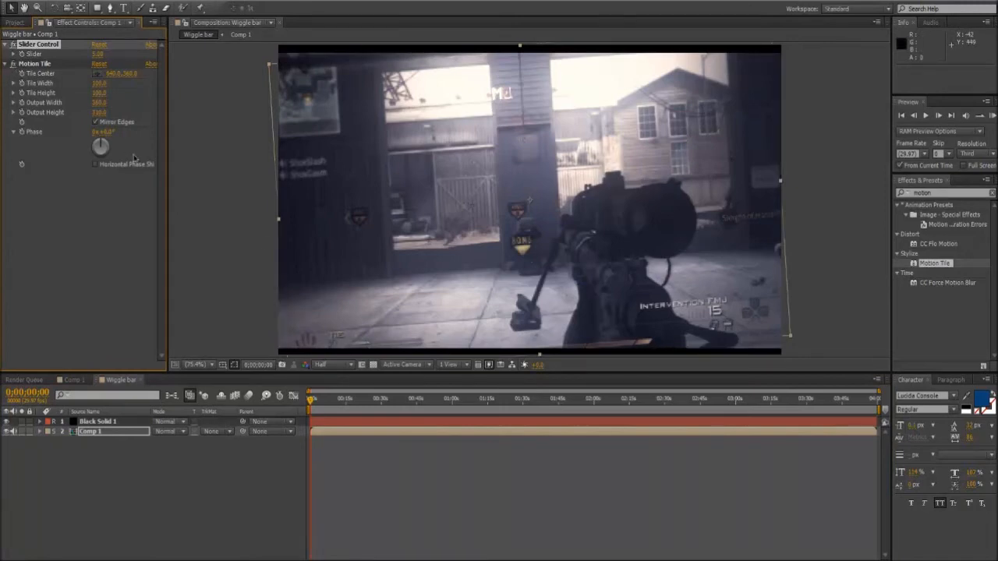
- Compare Motion Tile with Mirror Edges off and on, leave it on, and preview the Wiggle bar composition from the start
left_click(95, 125)
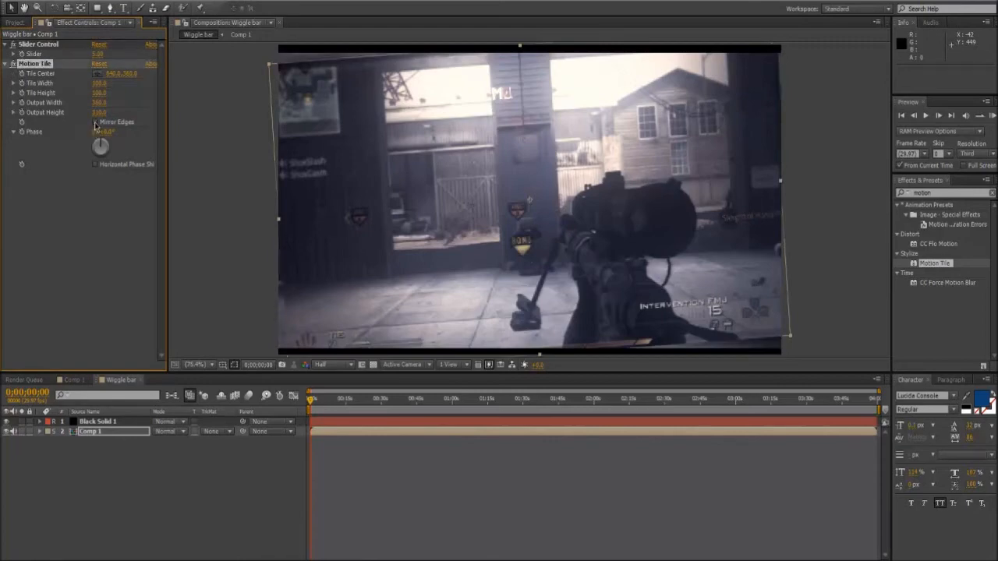
left_click(95, 125)
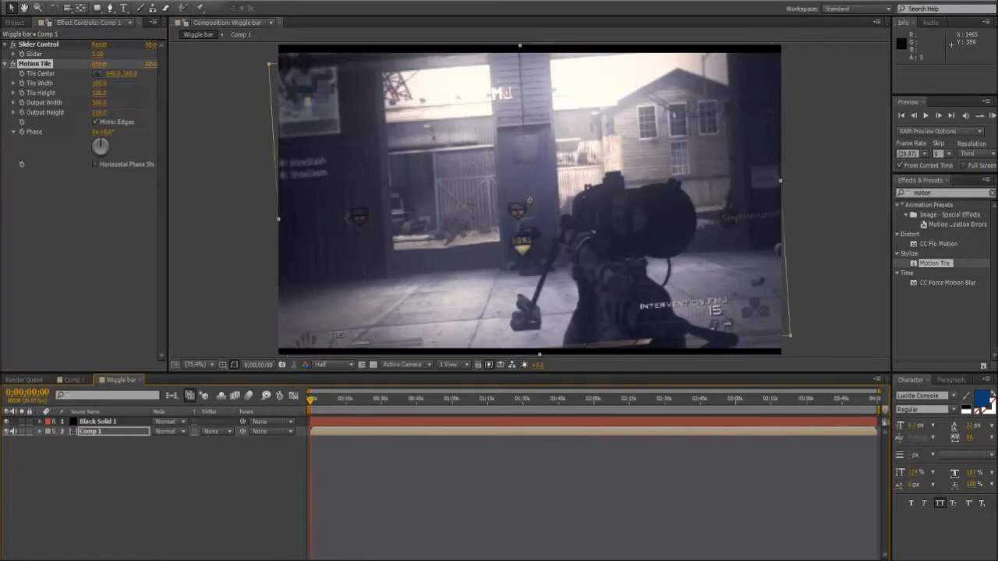
left_click(992, 115)
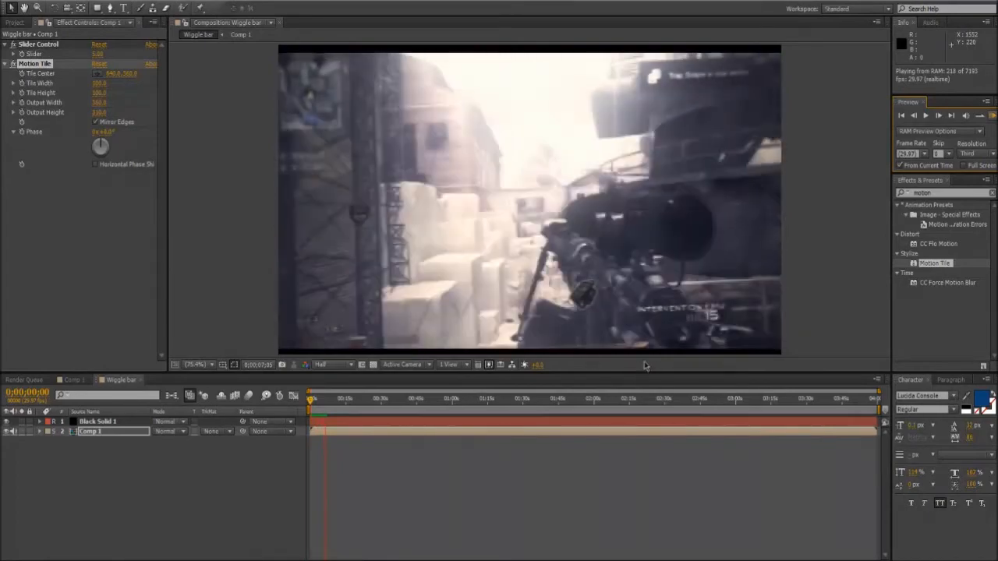
key("space")
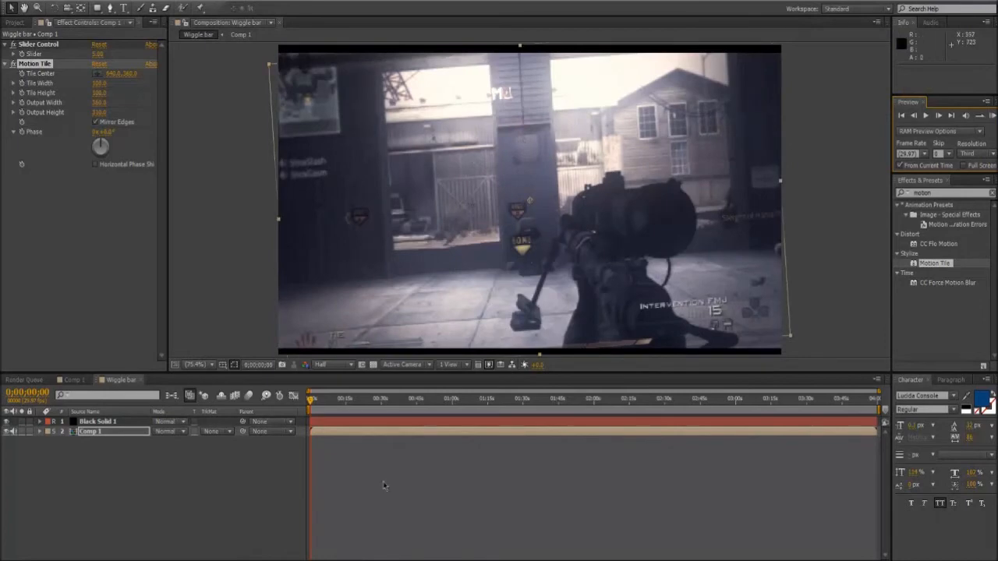
mouse_move(312, 404)
left_mouse_down()
mouse_move(336, 406)
mouse_move(311, 405)
left_mouse_up()
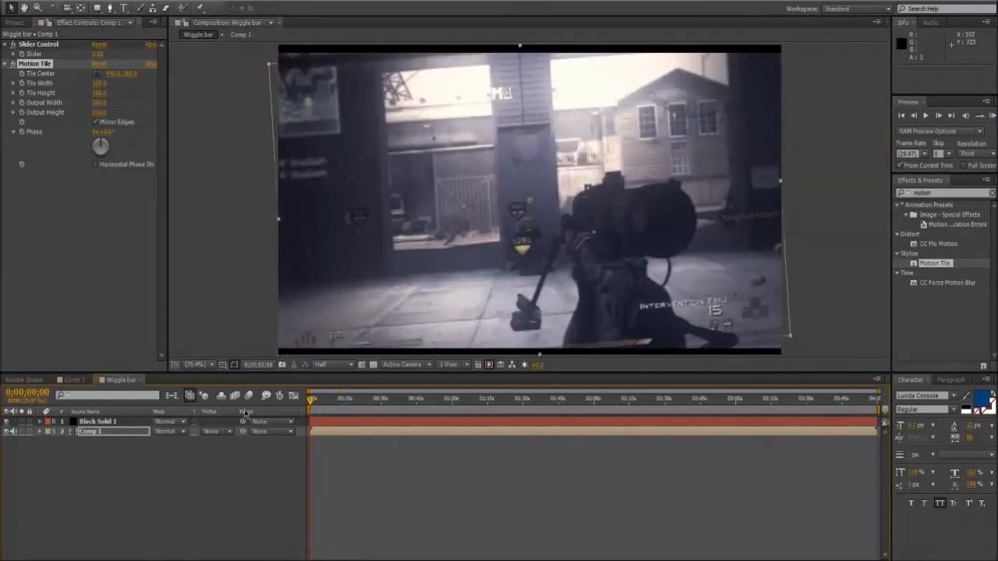
key("space")
mouse_move(310, 399)
left_mouse_down()
mouse_move(322, 401)
mouse_move(309, 399)
left_mouse_up()
- Create a new composition named RENDER THIS with the HDV/HDTV 720 29.97 preset
left_click(106, 306)
right_click(106, 307)
left_click(36, 277)
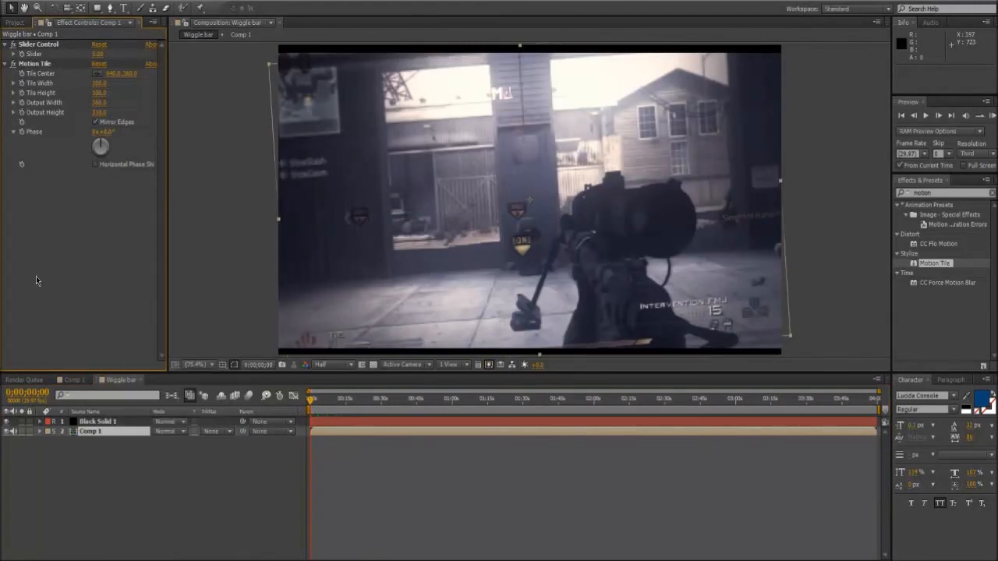
left_click(19, 25)
right_click(52, 294)
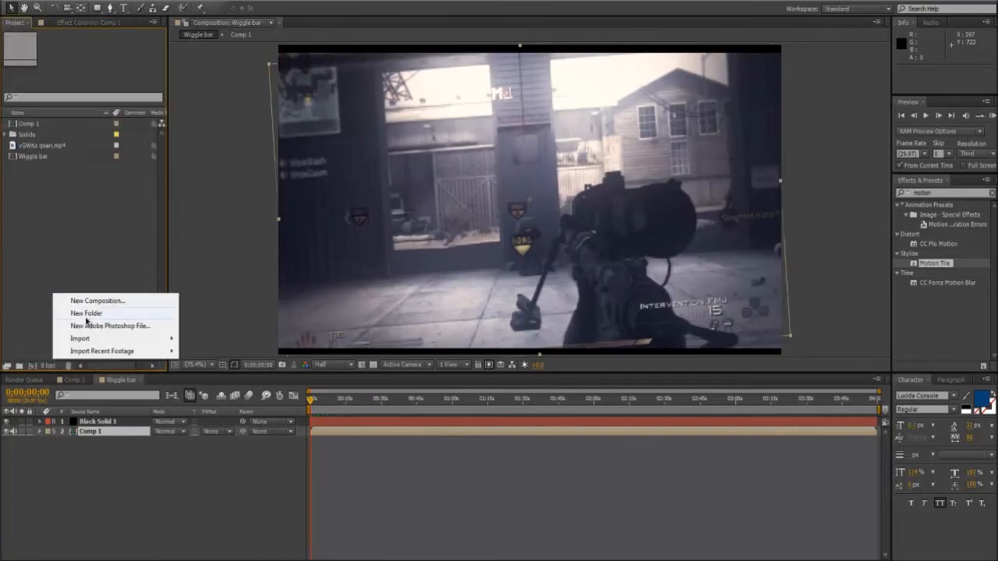
left_click(96, 304)
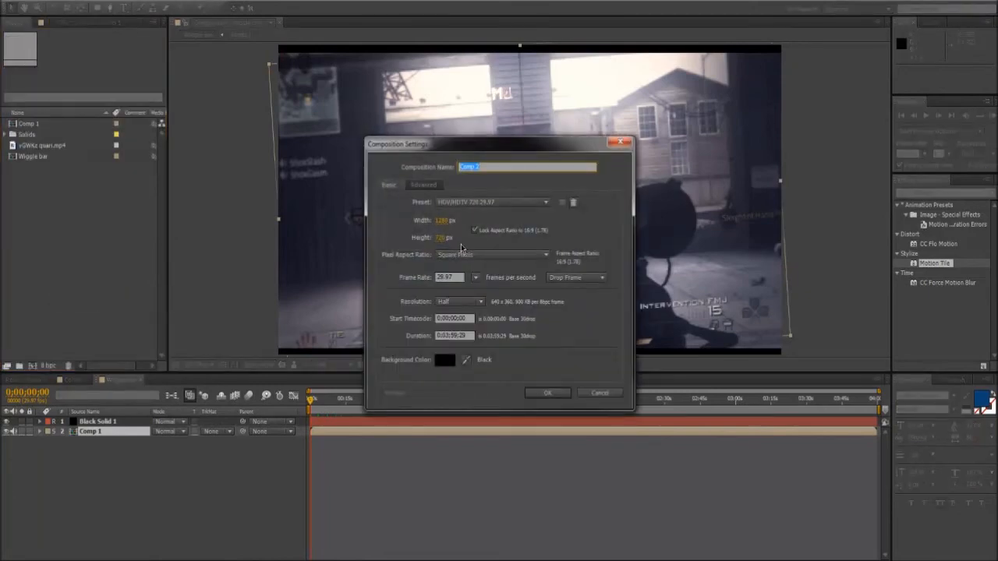
type("RENOER THIS")
key("Return")
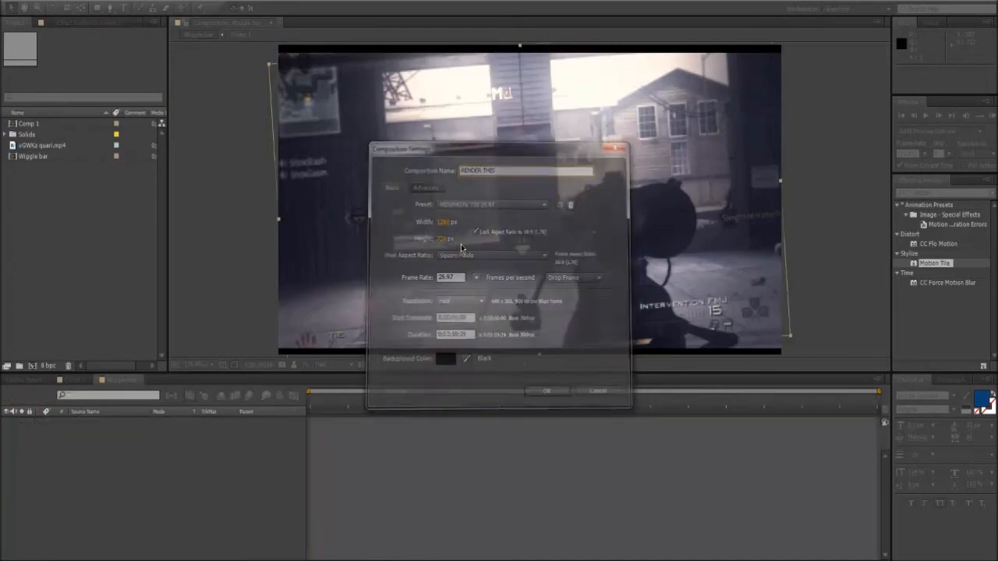
- Add the Wiggle bar composition as a layer in RENDER THIS and preview it from the start
left_click(41, 216)
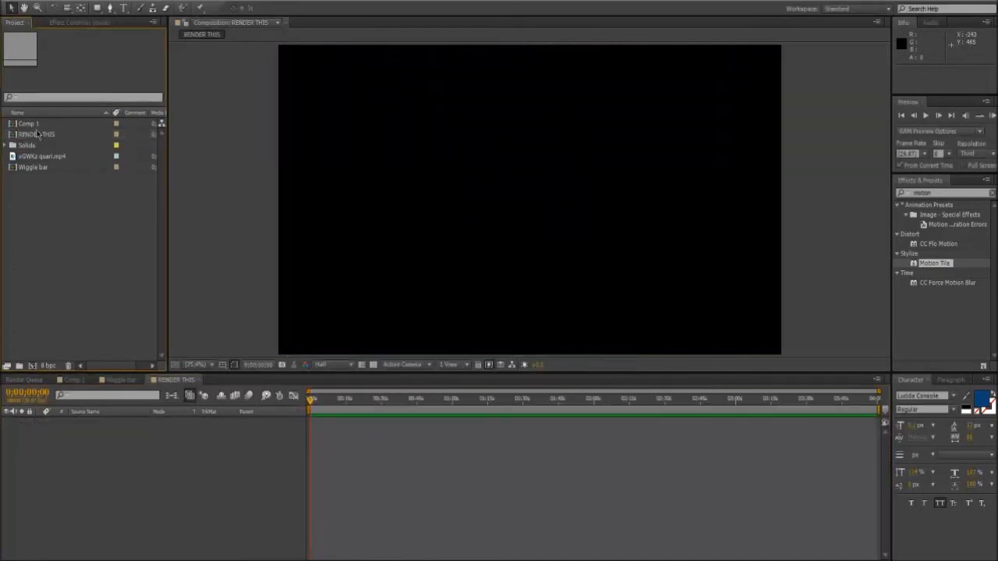
left_click_drag(40, 168, 71, 479)
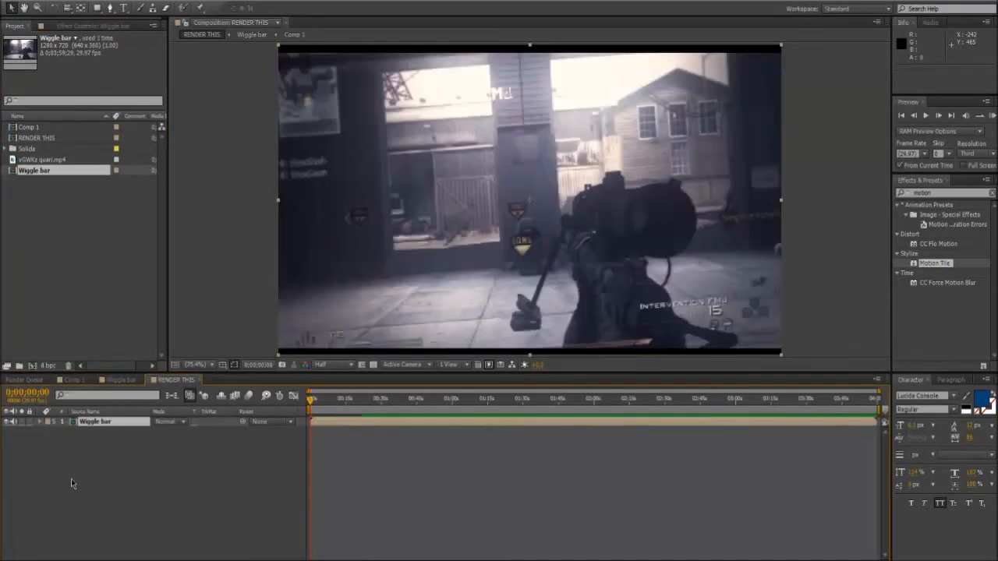
left_click_drag(311, 401, 321, 404)
left_click(308, 404)
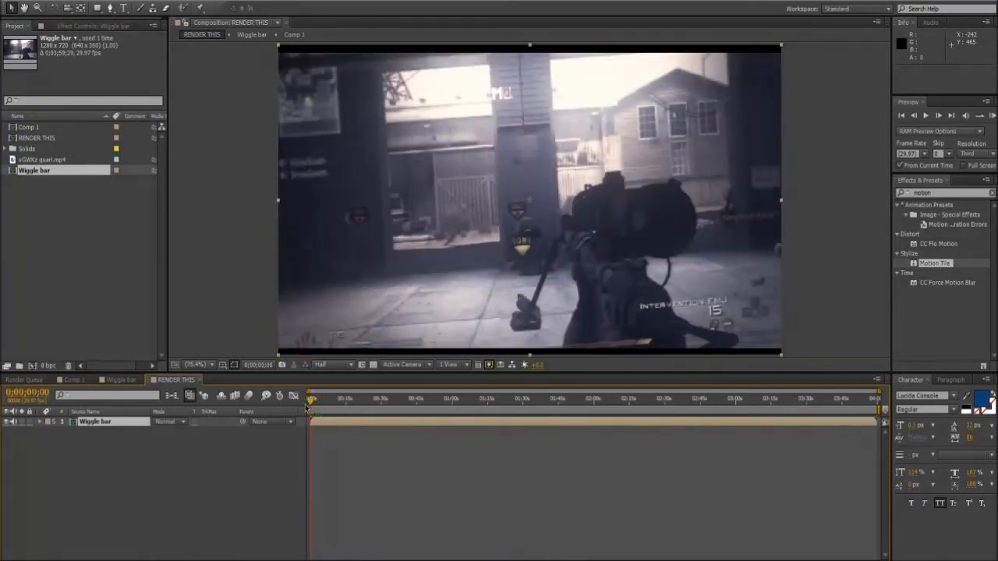
key("KP_0")
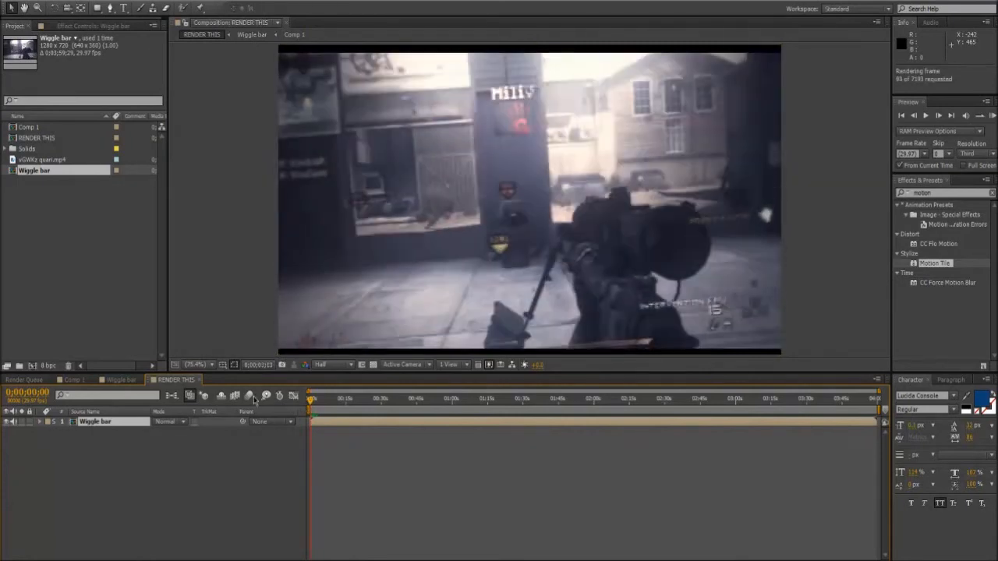
key("space")
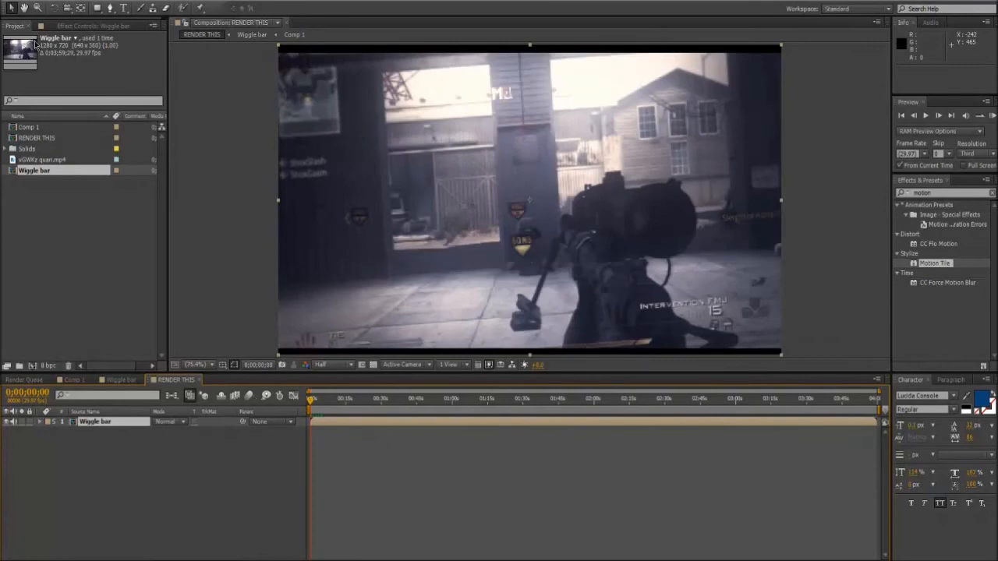
- Scrub through the first seconds of the RENDER THIS composition and preview it
left_click(59, 2)
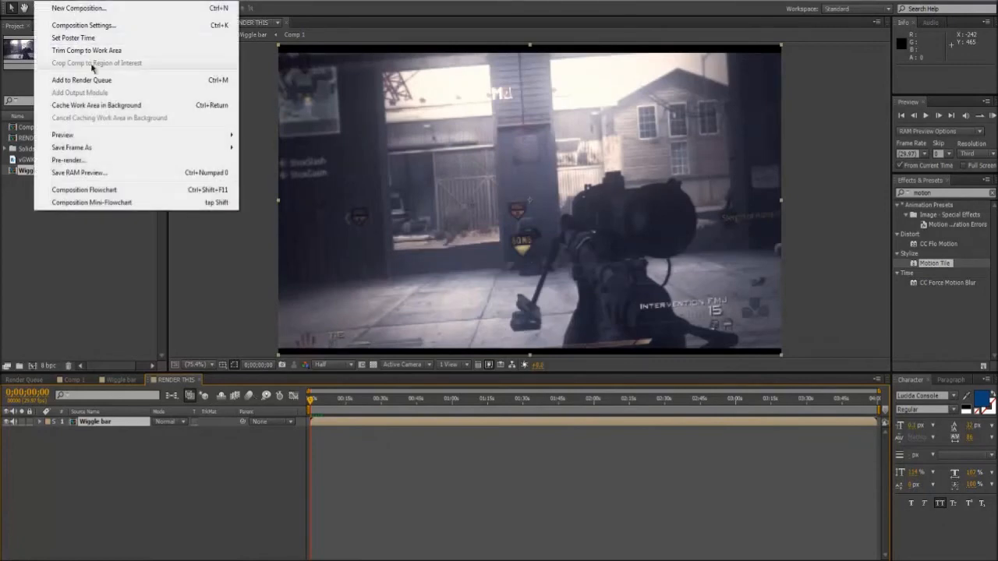
mouse_move(330, 400)
left_mouse_down()
mouse_move(323, 406)
mouse_move(343, 406)
left_mouse_up()
key("KP_0")
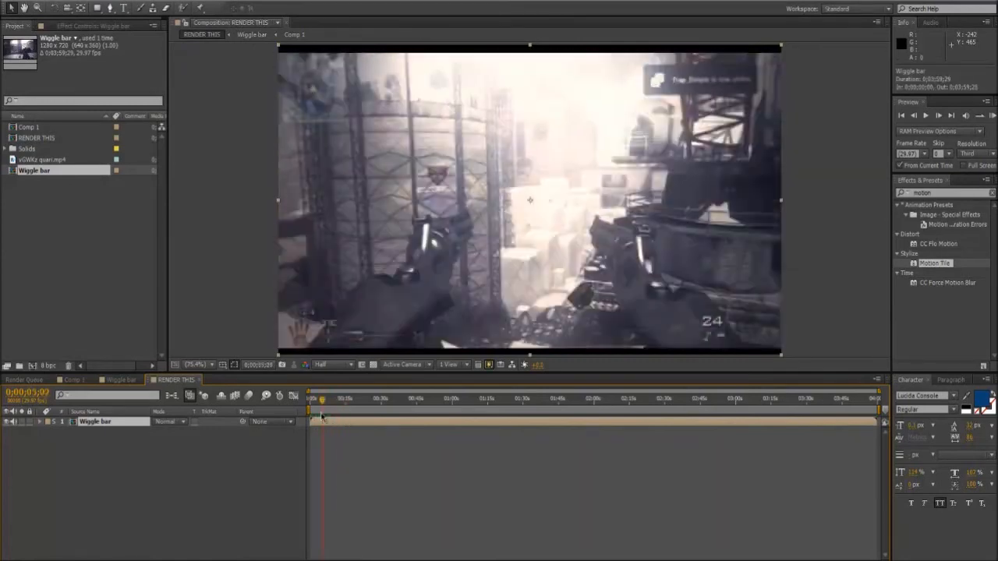
- Review footage frames in the Comp 1 and Wiggle bar compositions, and close the Wiggle bar timeline
left_click(74, 380)
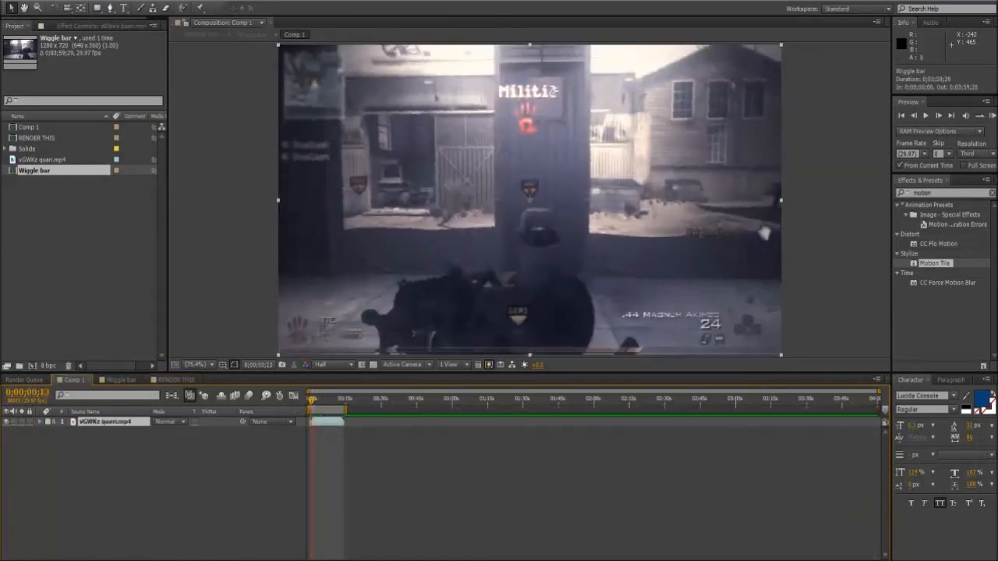
left_click(117, 380)
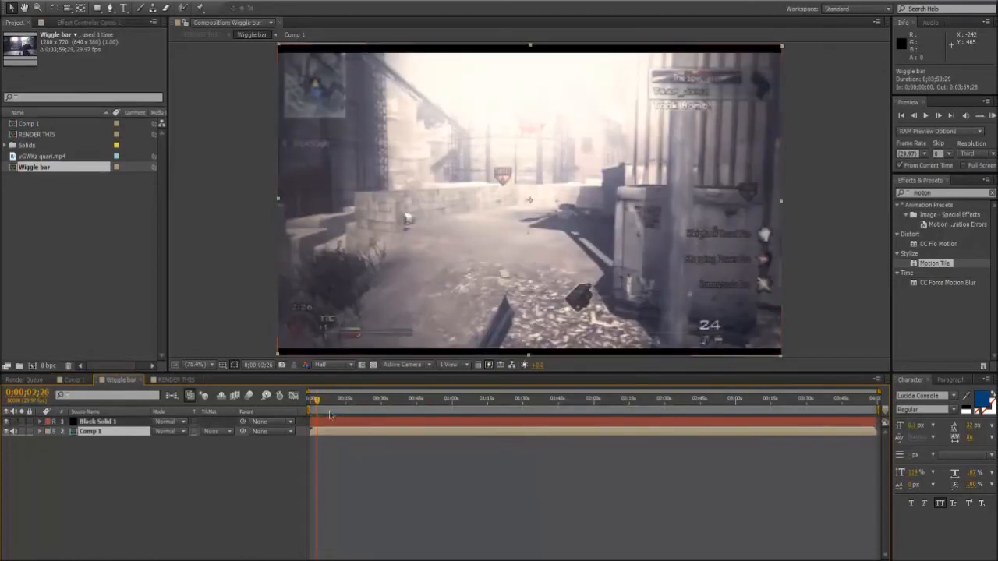
mouse_move(326, 405)
left_mouse_down()
mouse_move(309, 409)
mouse_move(326, 404)
mouse_move(318, 401)
left_mouse_up()
left_click(74, 380)
mouse_move(333, 402)
left_mouse_down()
mouse_move(311, 404)
mouse_move(324, 400)
left_mouse_up()
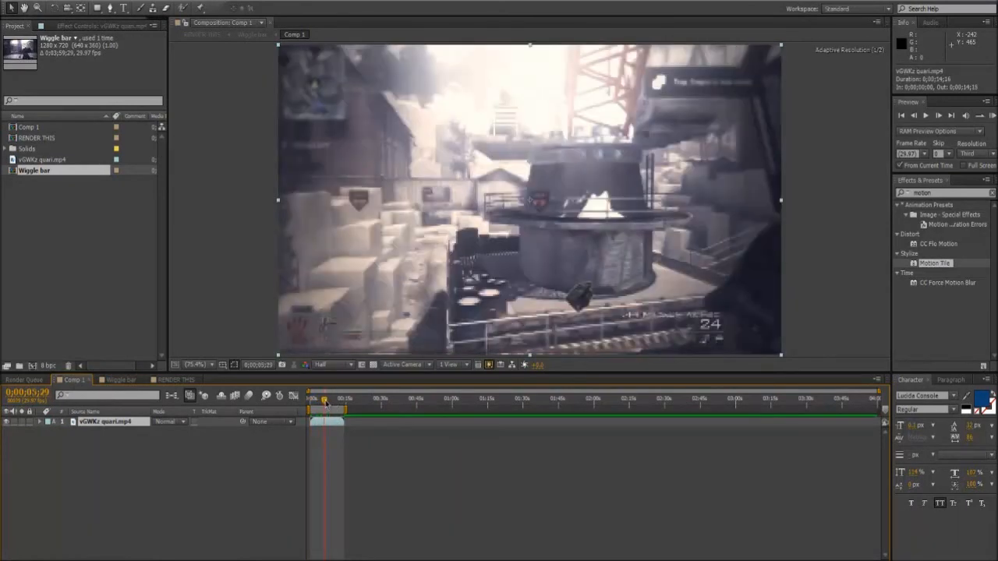
left_click(137, 380)
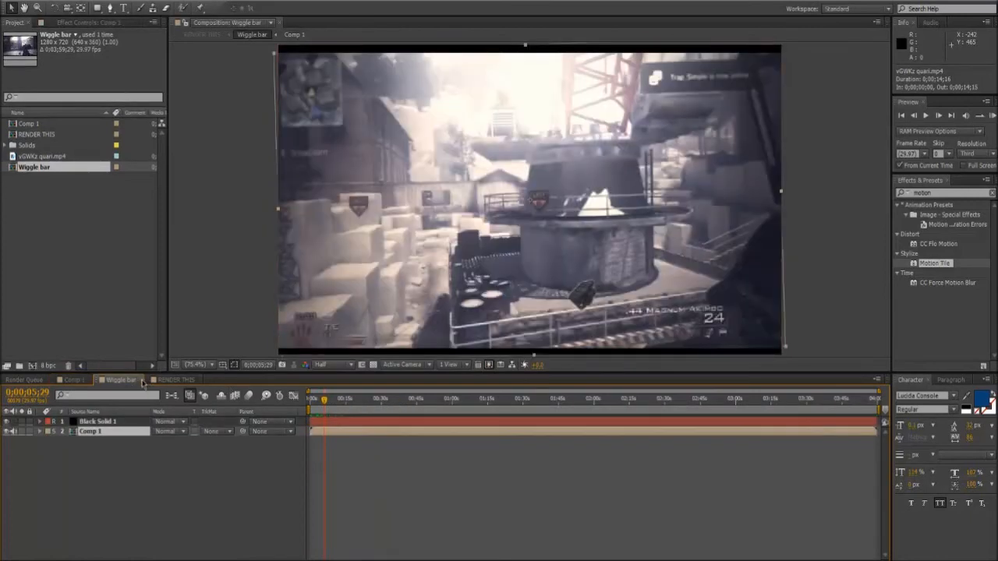
left_click(143, 380)
- Create a project folder named Junk and move Comp 1, Solids, the gameplay clip and Wiggle bar into it
left_click(93, 251)
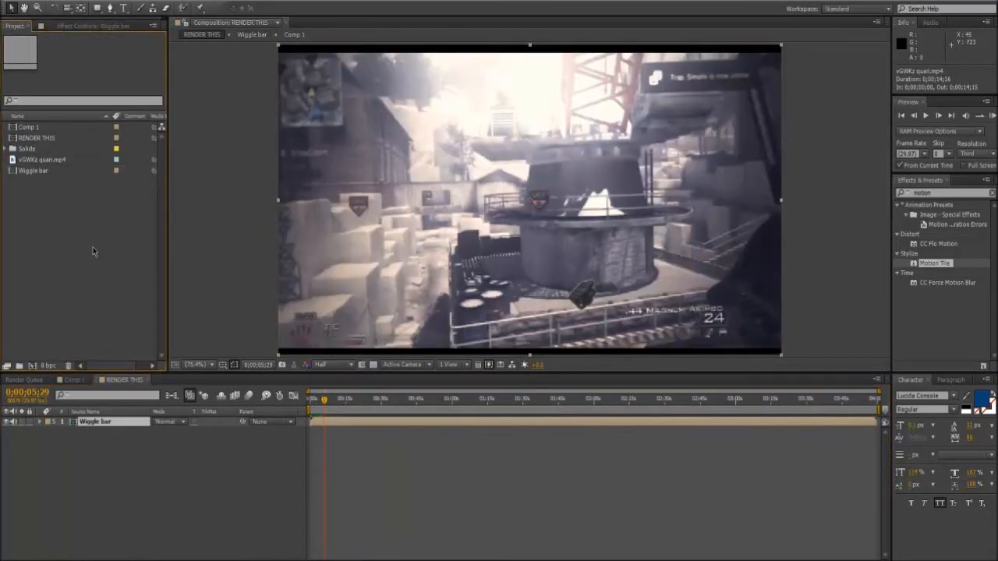
right_click(93, 249)
left_click(127, 267)
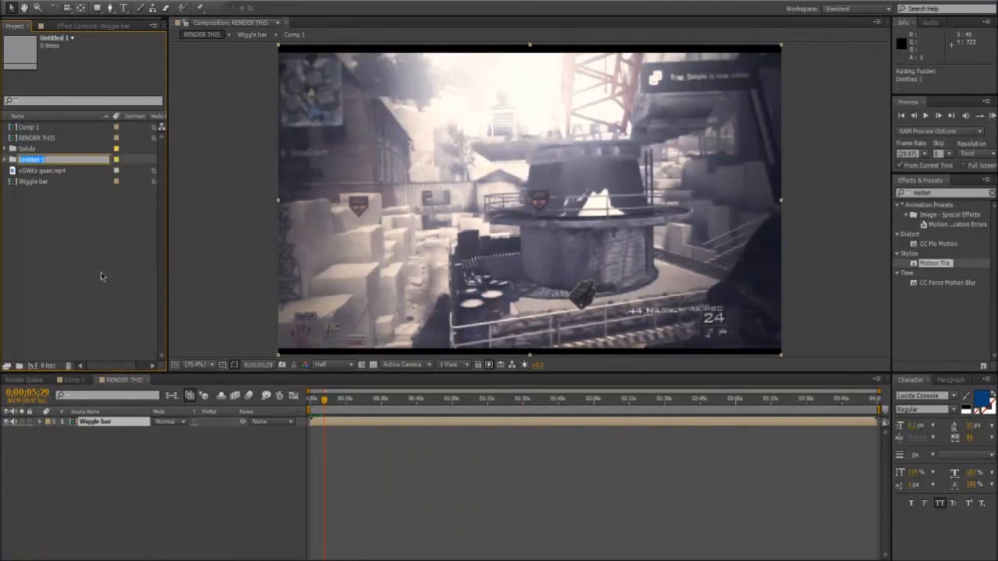
type("Junk")
key("Return")
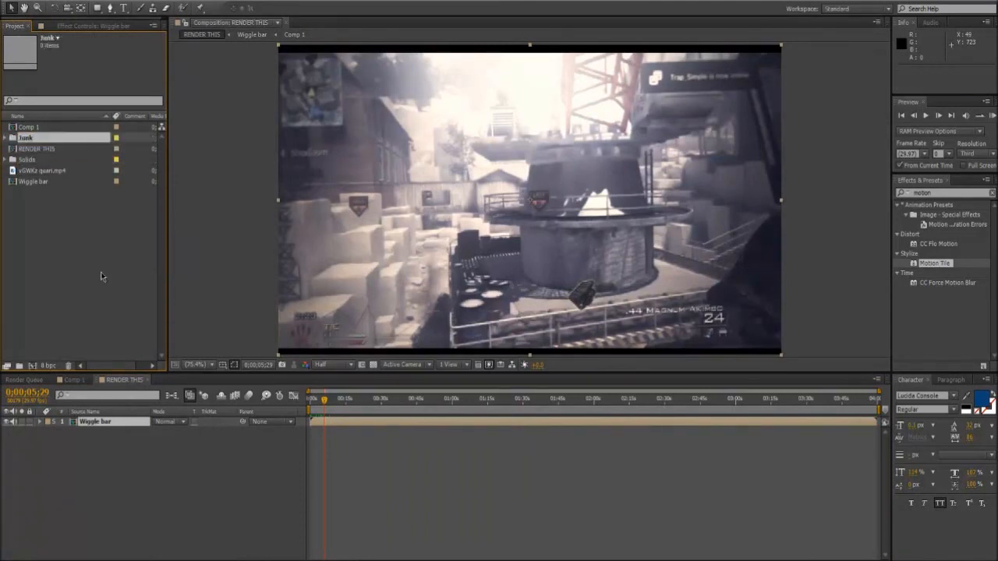
mouse_move(37, 161)
left_mouse_down()
mouse_move(39, 133)
mouse_move(48, 145)
left_mouse_up()
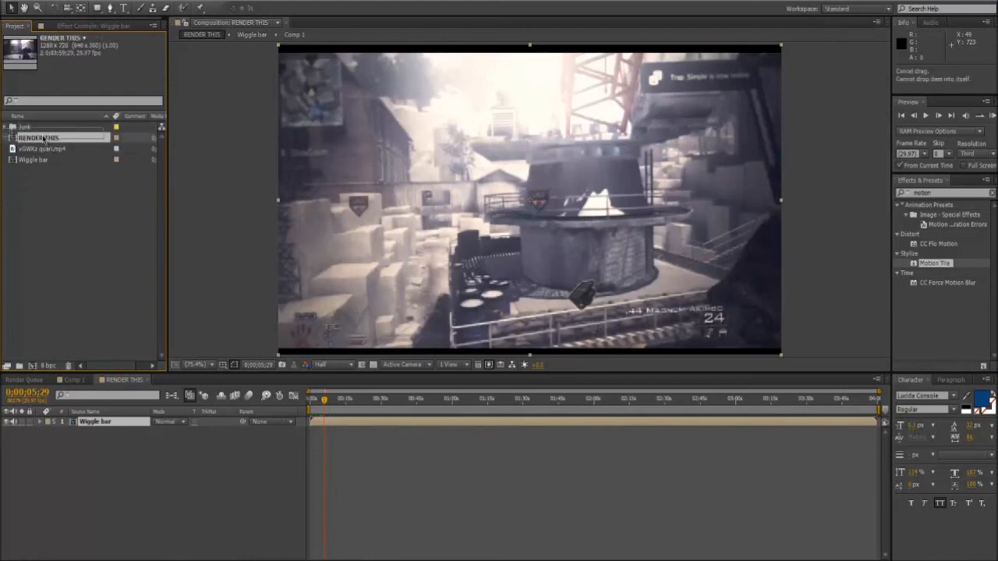
mouse_move(47, 148)
left_mouse_down()
mouse_move(33, 129)
mouse_move(32, 147)
mouse_move(35, 134)
left_mouse_up()
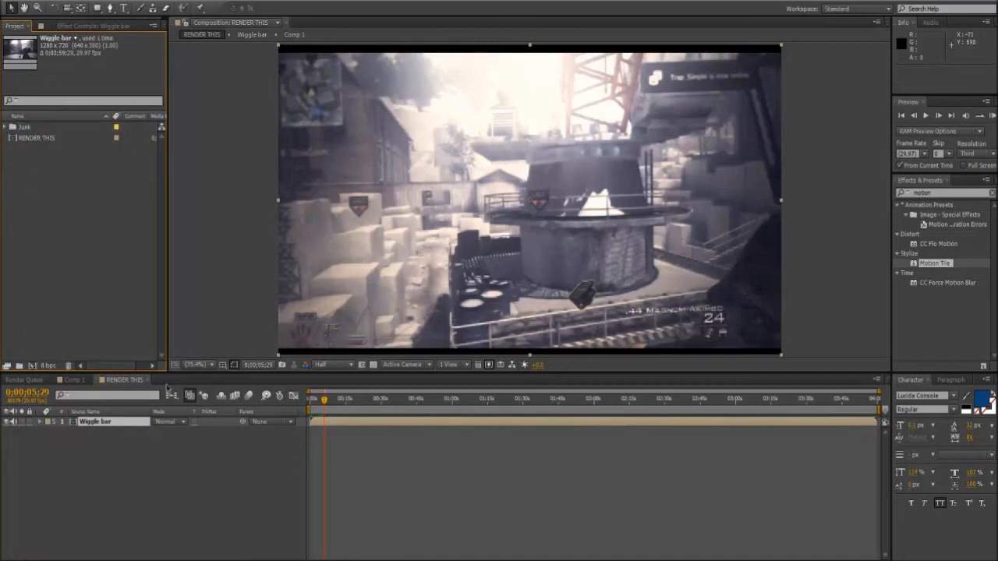
- Preview the RENDER THIS composition from the start and return the playhead to the first frame
key("Home")
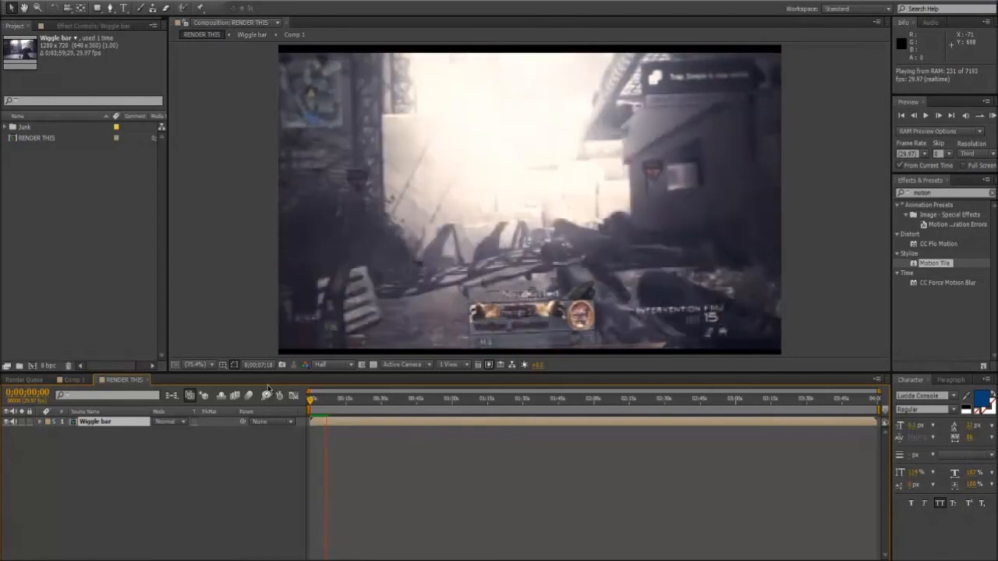
key("space")
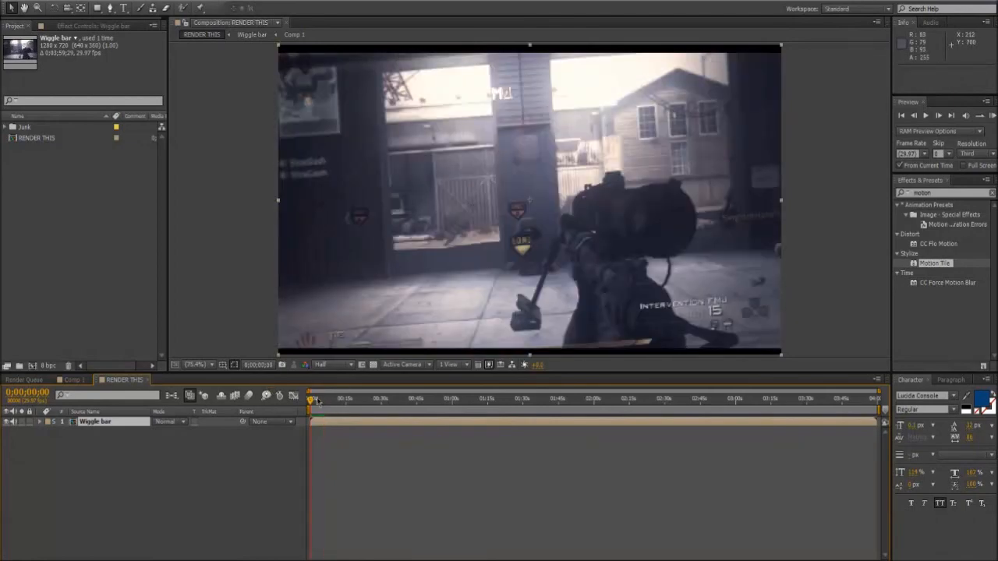
key("space")
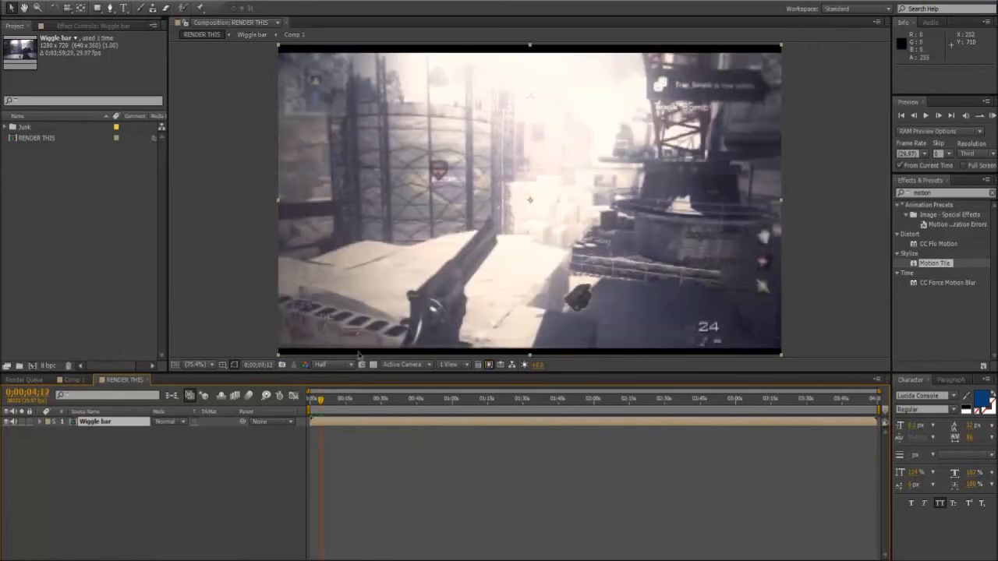
left_click_drag(319, 407, 311, 411)
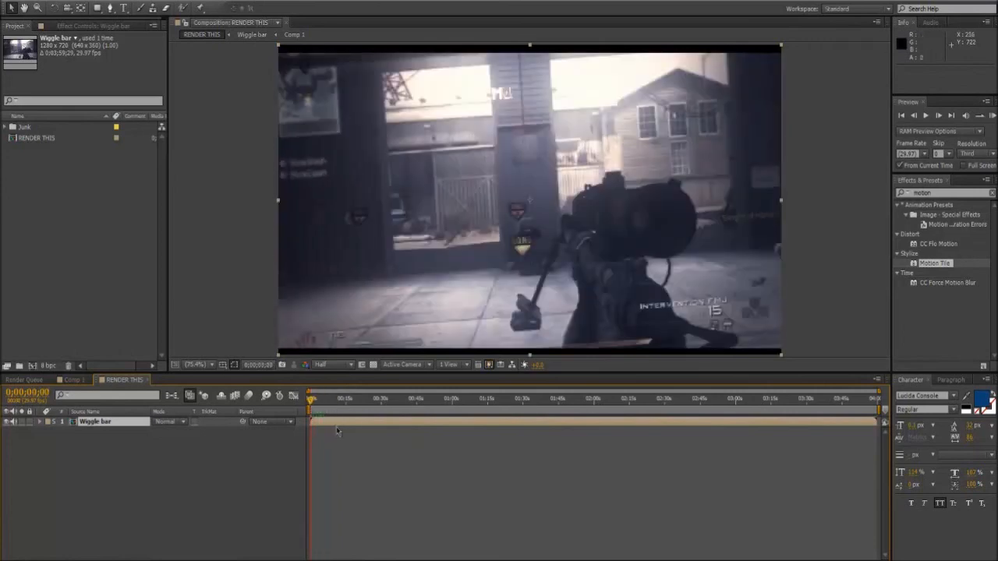